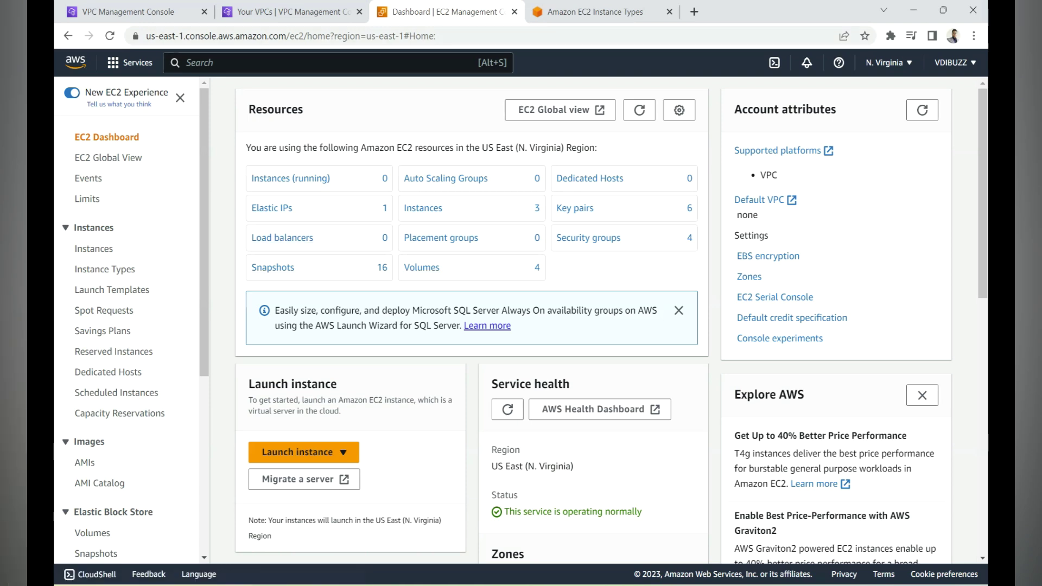
Compare the vCPU and memory specifications of t2.medium and t2.large on the Amazon EC2 Instance Types page
click(595, 11)
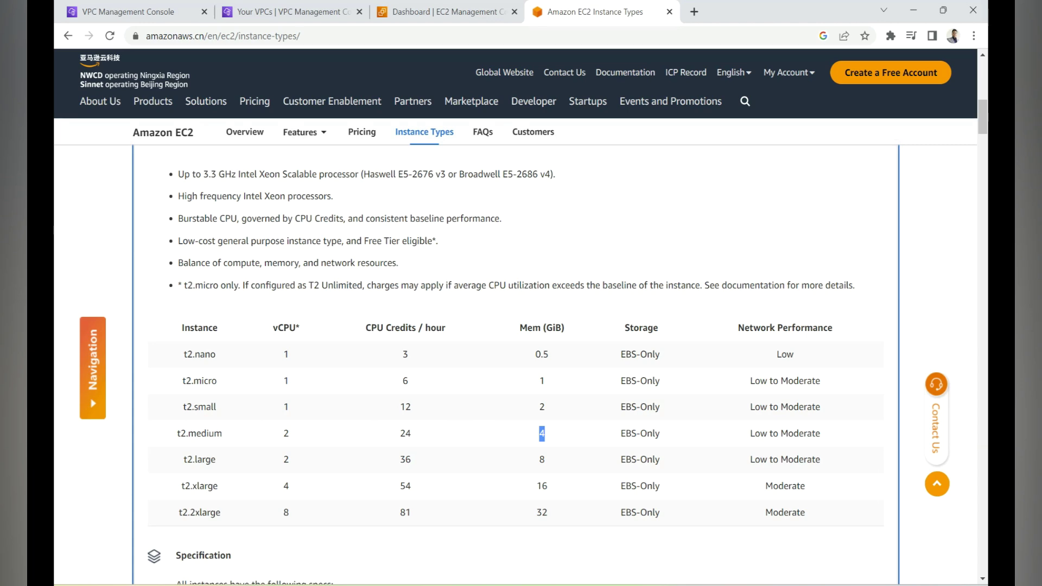
drag(177, 434, 214, 433)
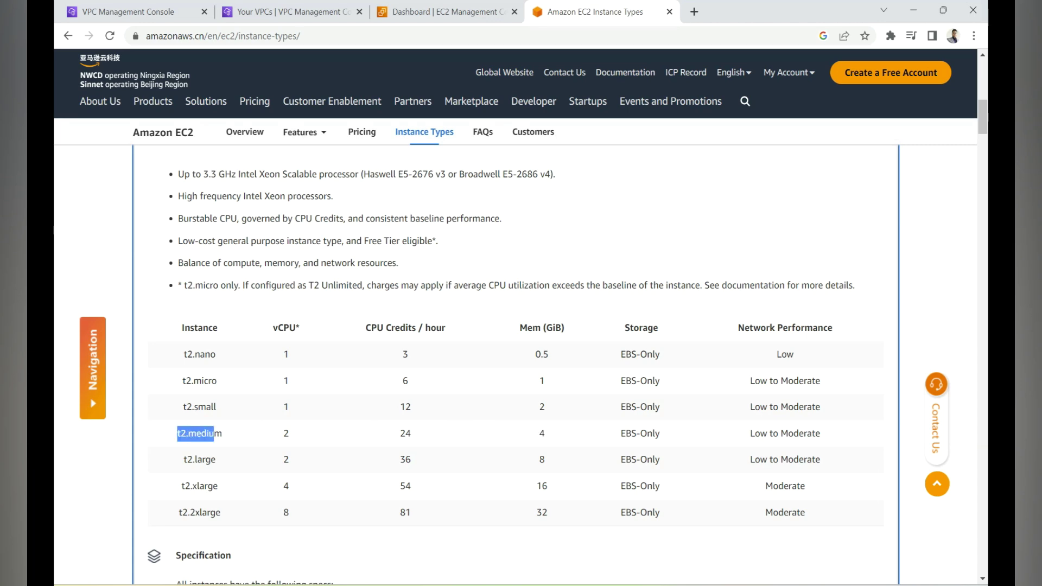
drag(283, 433, 289, 433)
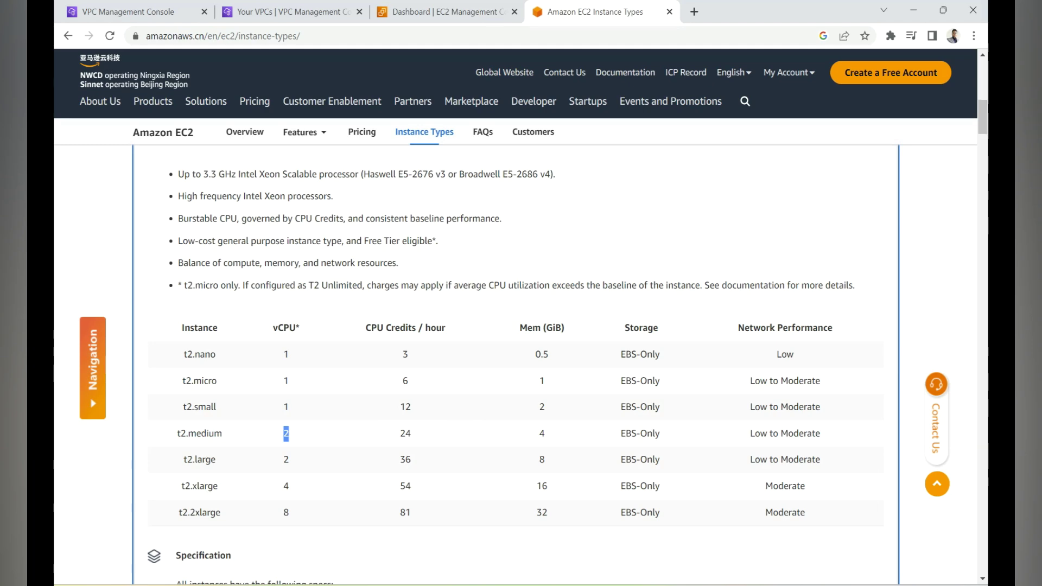
double_click(542, 433)
drag(183, 459, 216, 459)
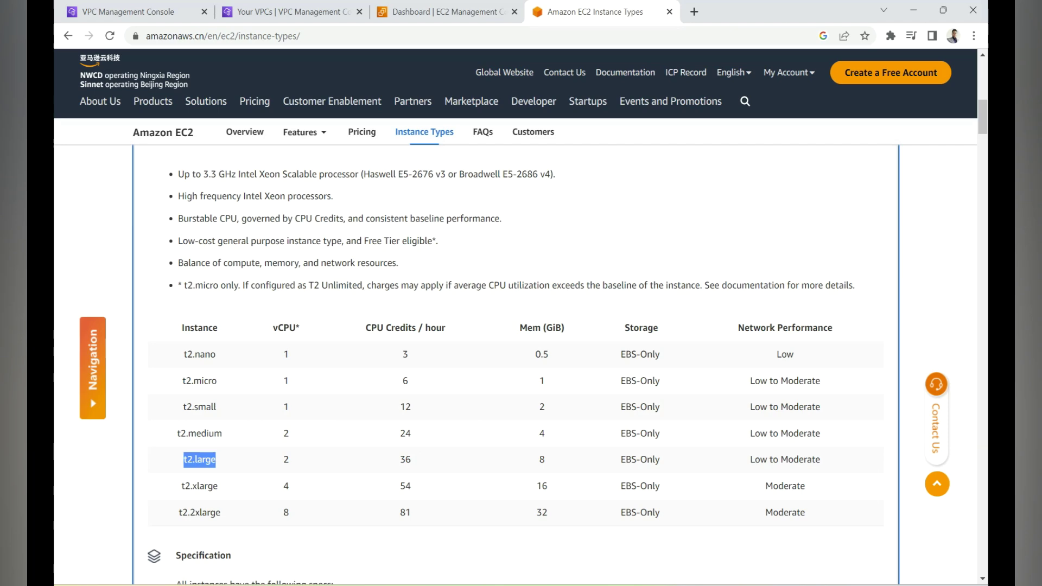
double_click(286, 459)
double_click(541, 459)
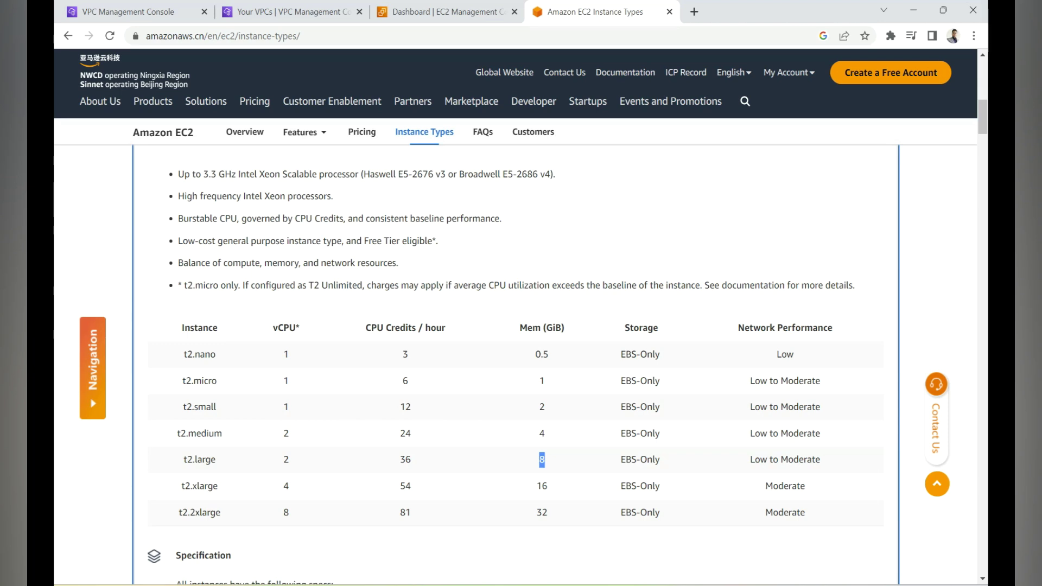
Return to the EC2 console, list the instances, and select Demo-VM to check its state and available state operations
click(443, 11)
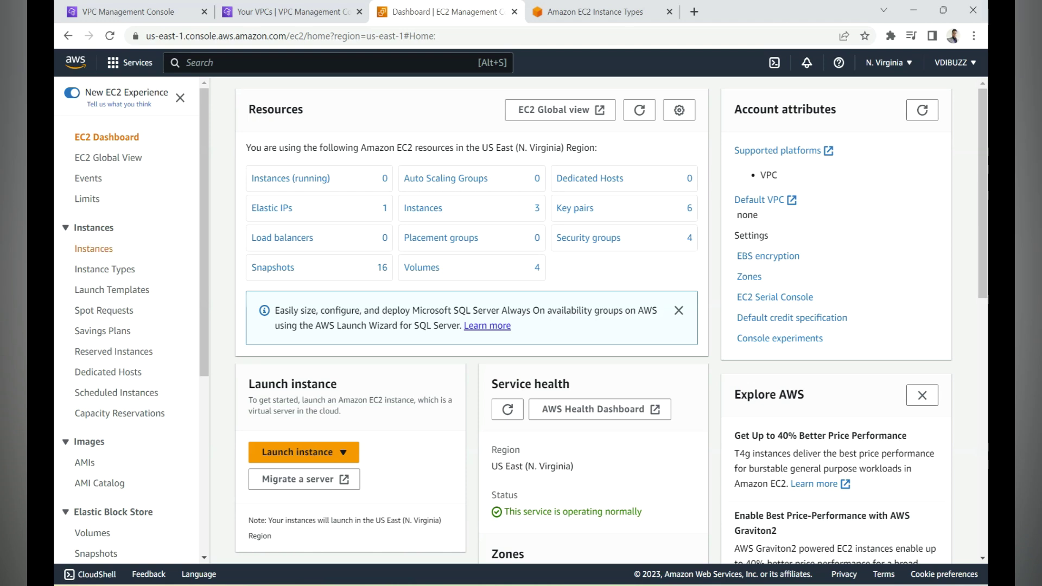
click(94, 248)
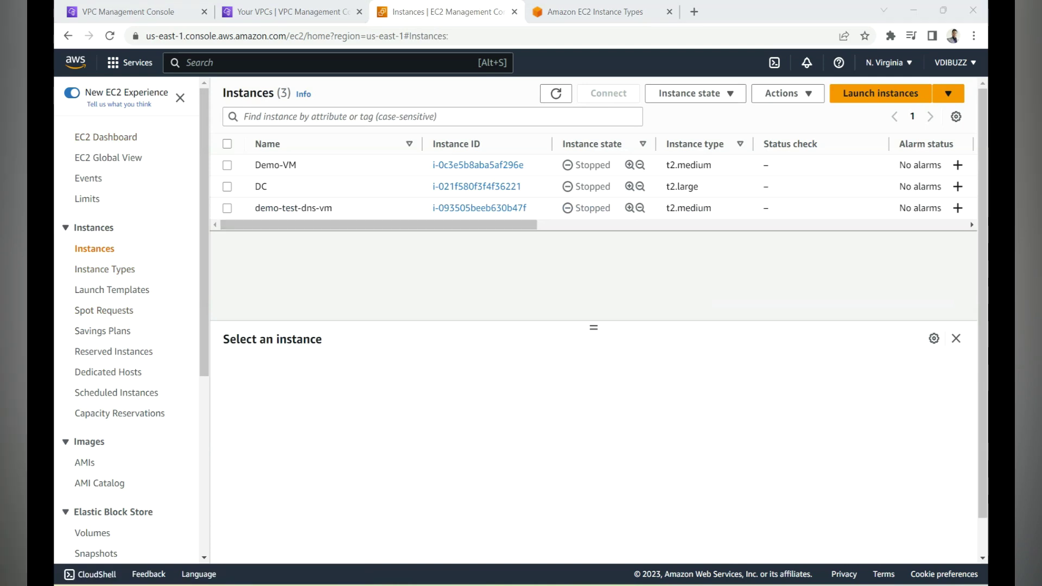
click(276, 165)
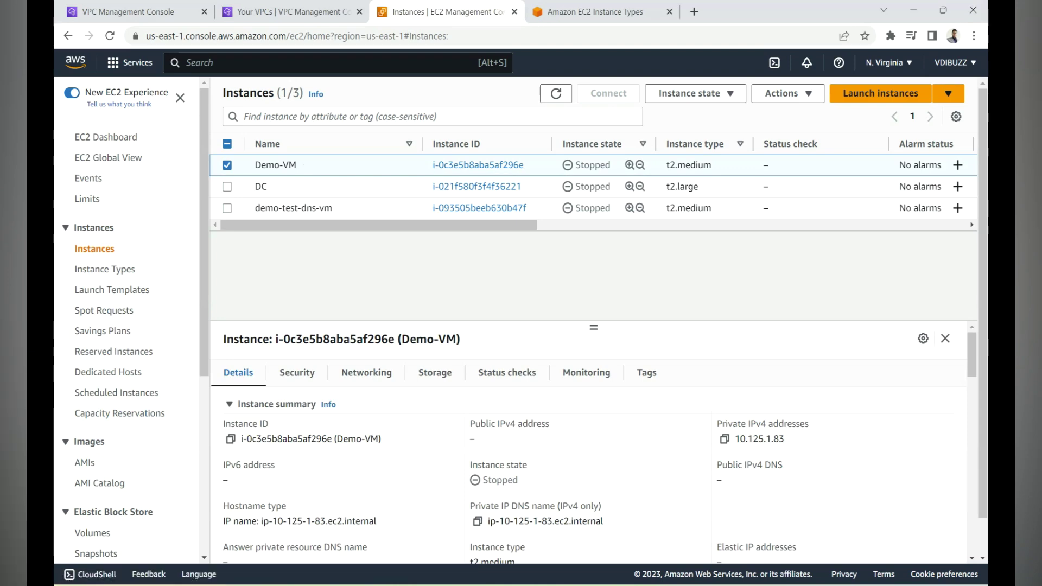
drag(610, 165, 576, 165)
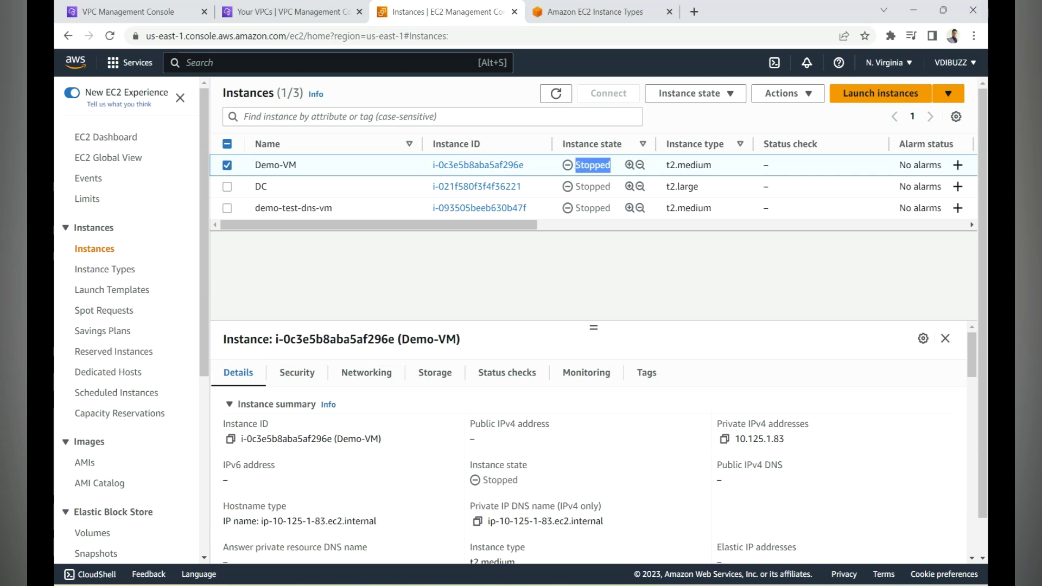
click(690, 94)
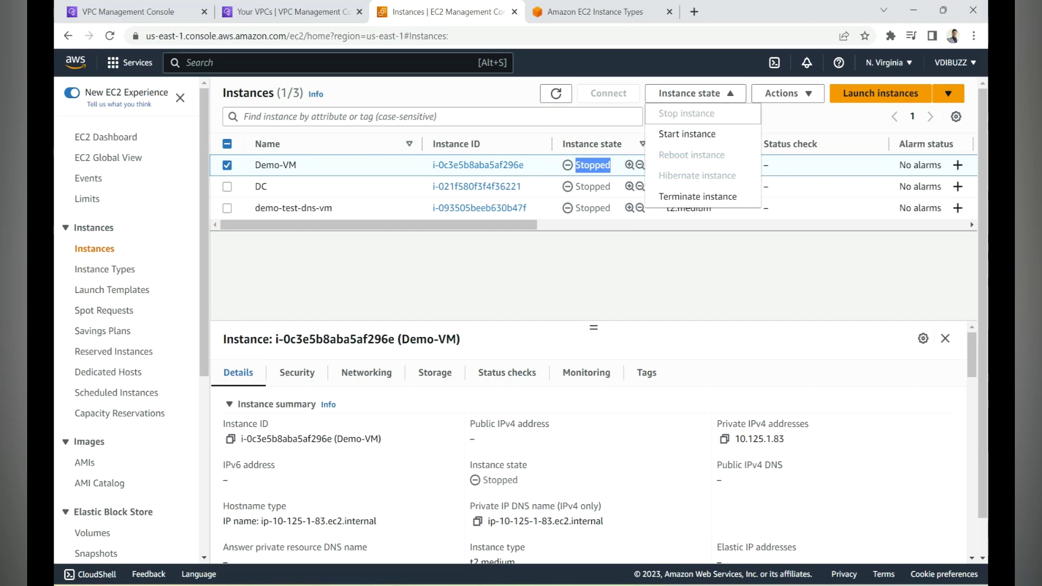
click(687, 134)
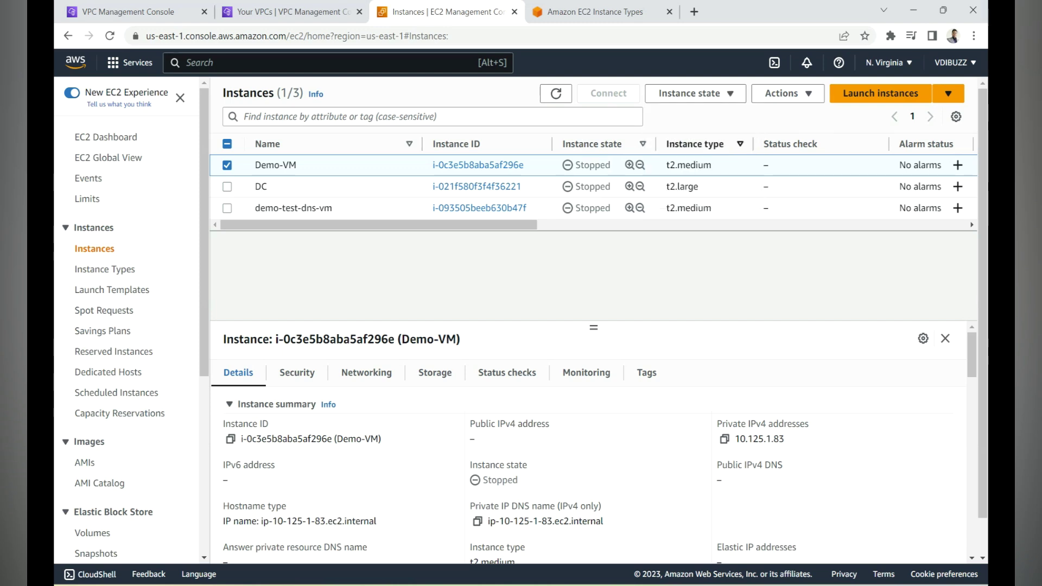
Change the instance type of Demo-VM to t2.large and apply the change
click(786, 93)
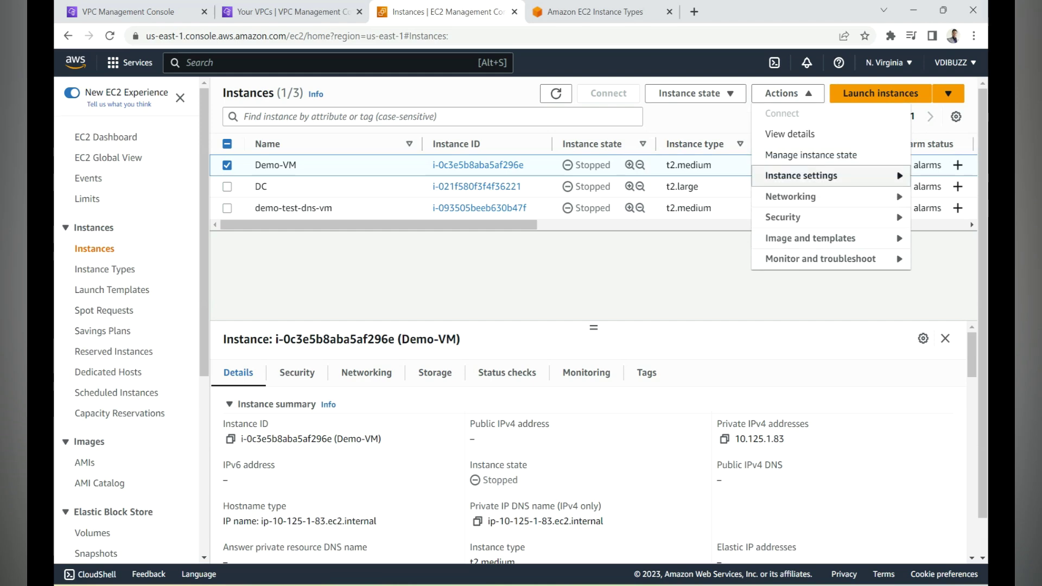
click(801, 175)
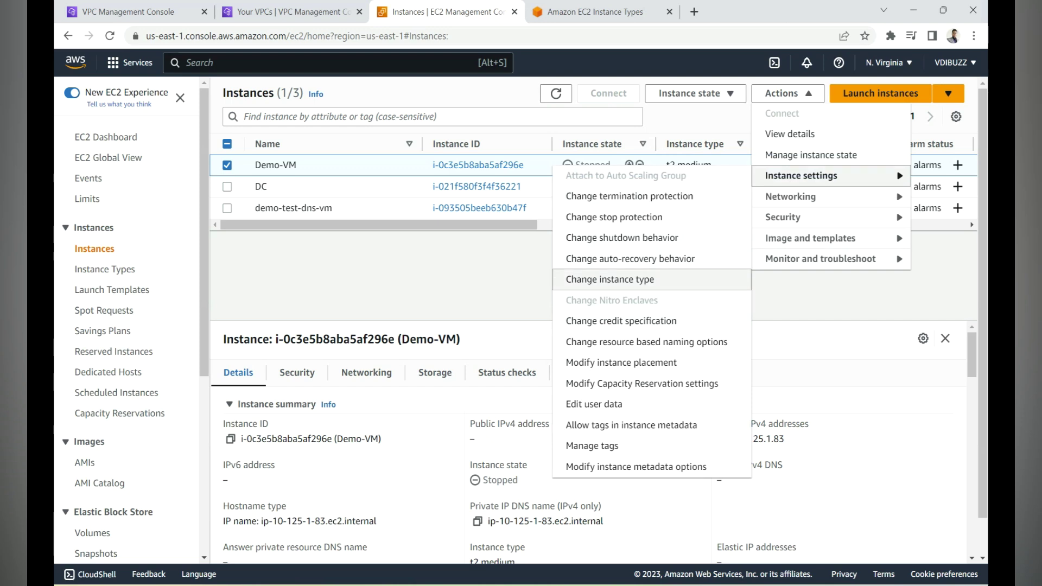
click(610, 279)
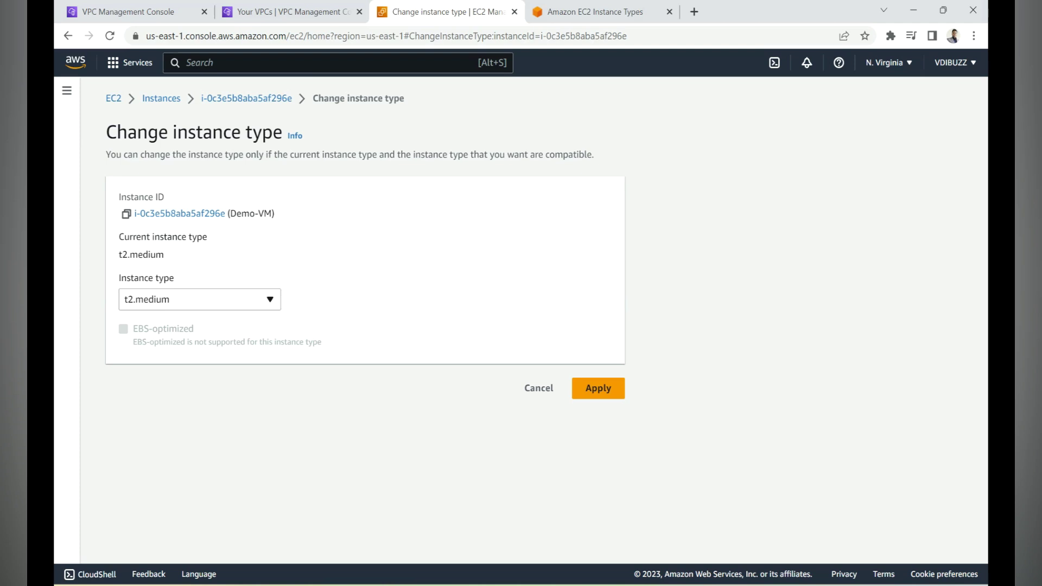
click(199, 299)
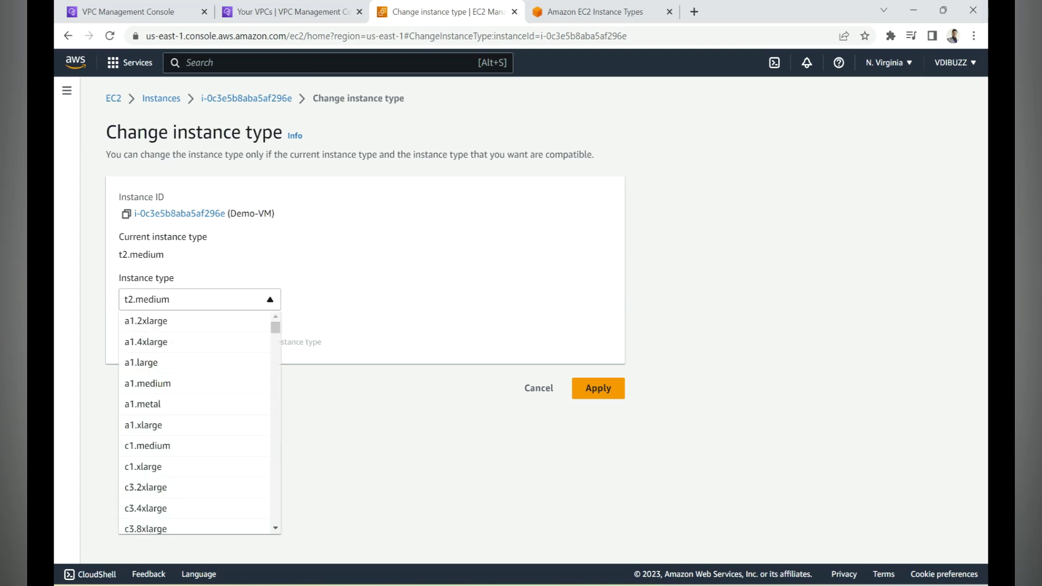
scroll(194, 339, down, 20)
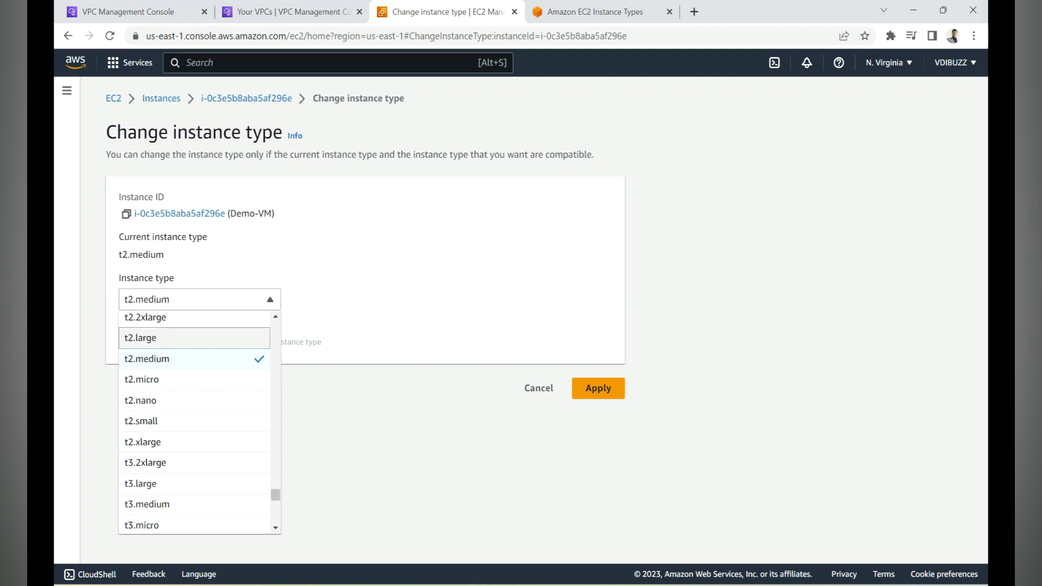
click(158, 338)
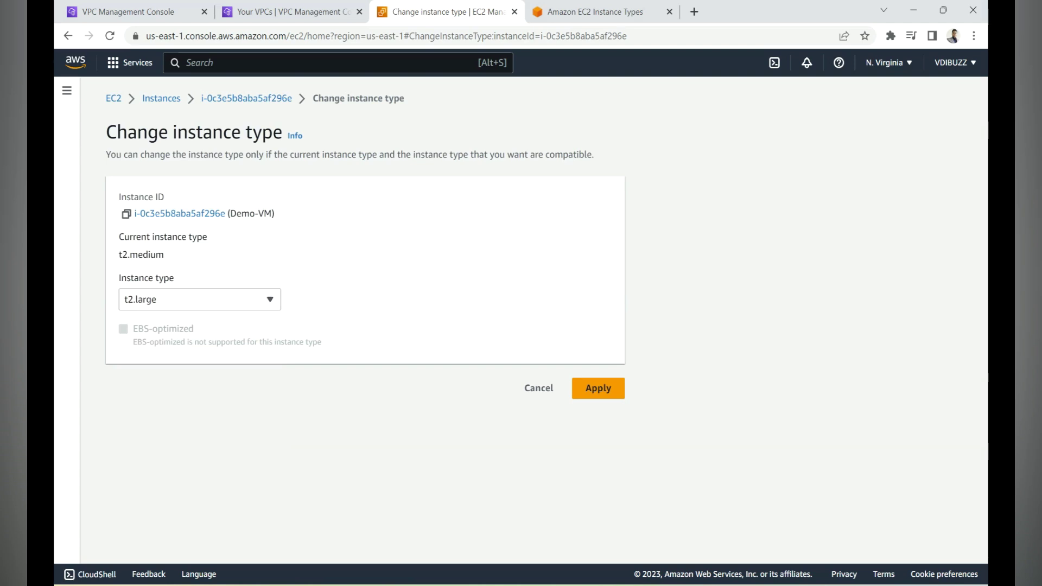
click(598, 388)
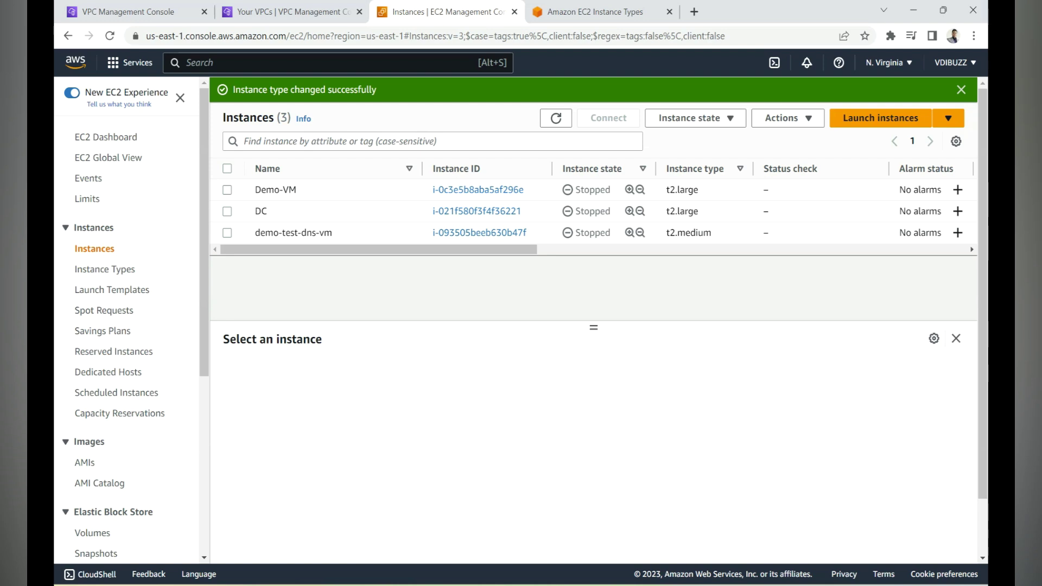
Open Demo-VM's instance summary and check its instance type
drag(233, 90, 370, 90)
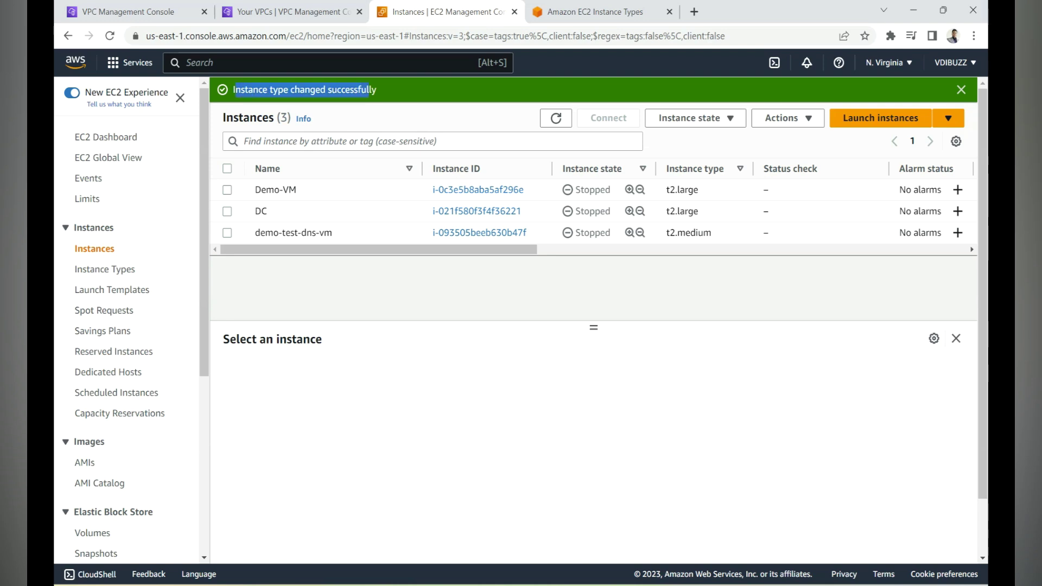
click(478, 190)
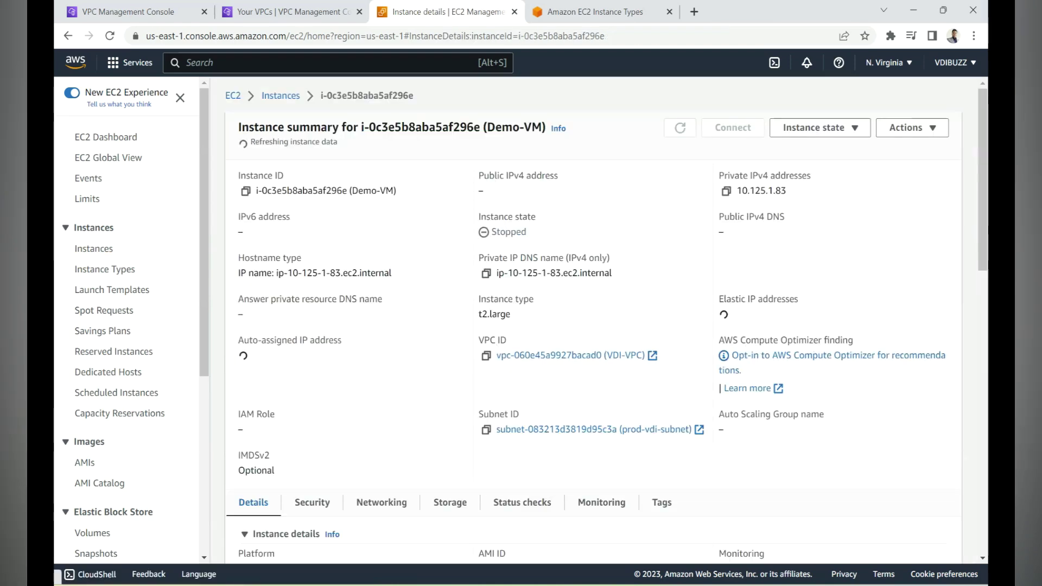
drag(511, 311, 478, 310)
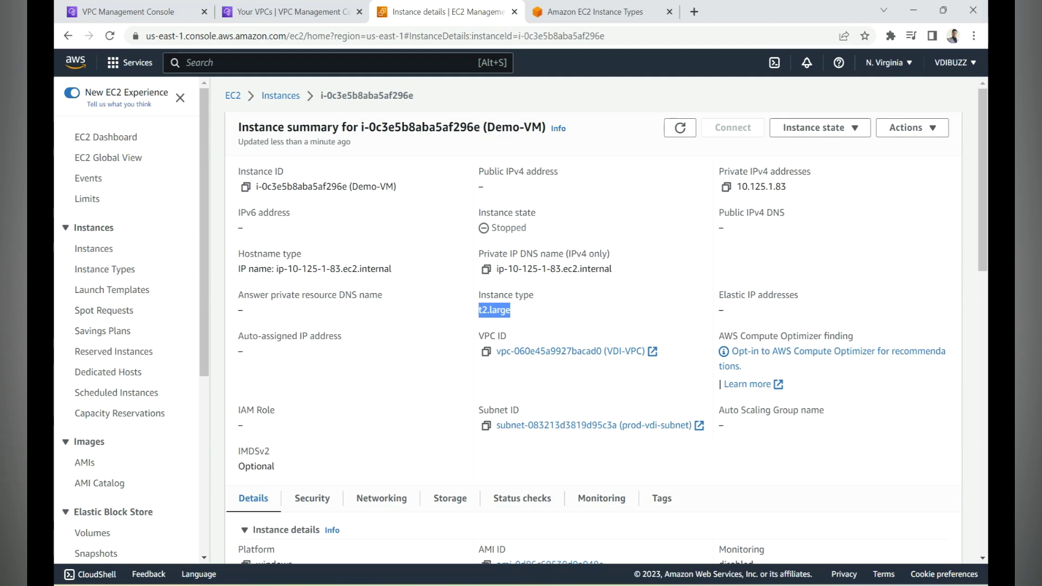
Start the Demo-VM instance from its instance summary
click(912, 127)
click(819, 128)
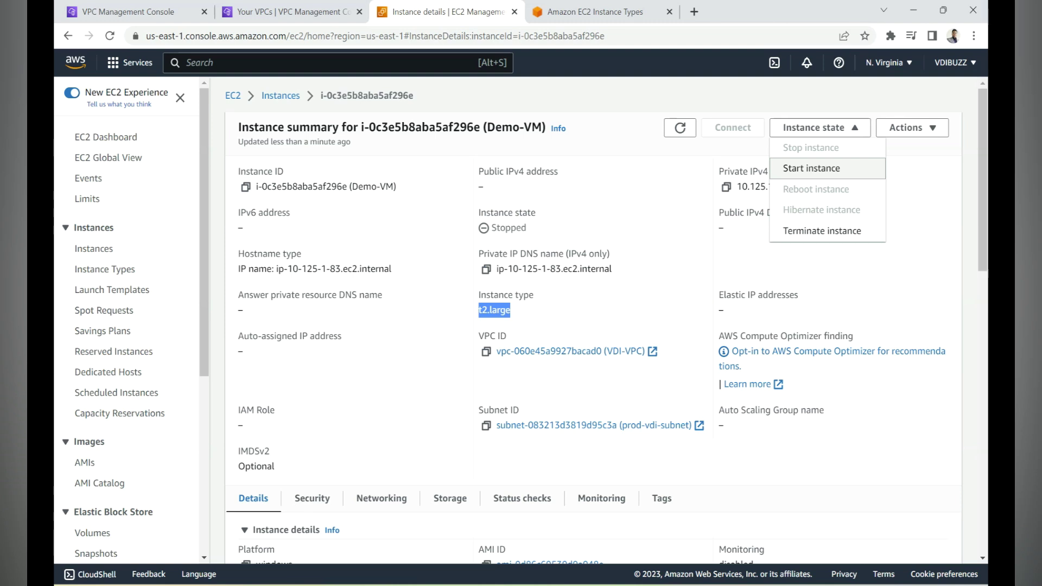
click(811, 168)
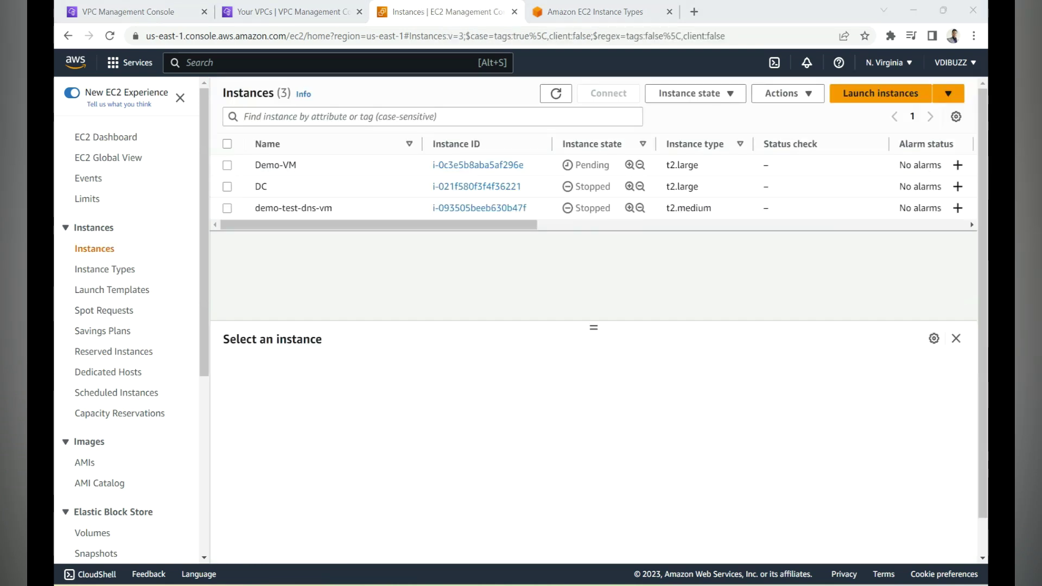
Select Demo-VM in the instances list, check its storage size, and open the details of its attached /dev/sda1 volume
drag(609, 165, 575, 165)
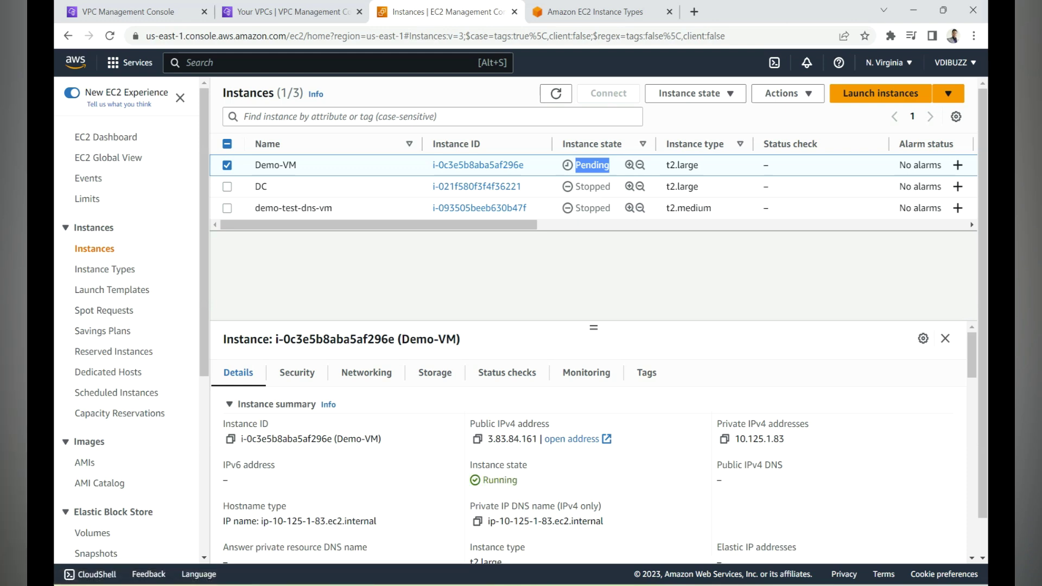
click(434, 373)
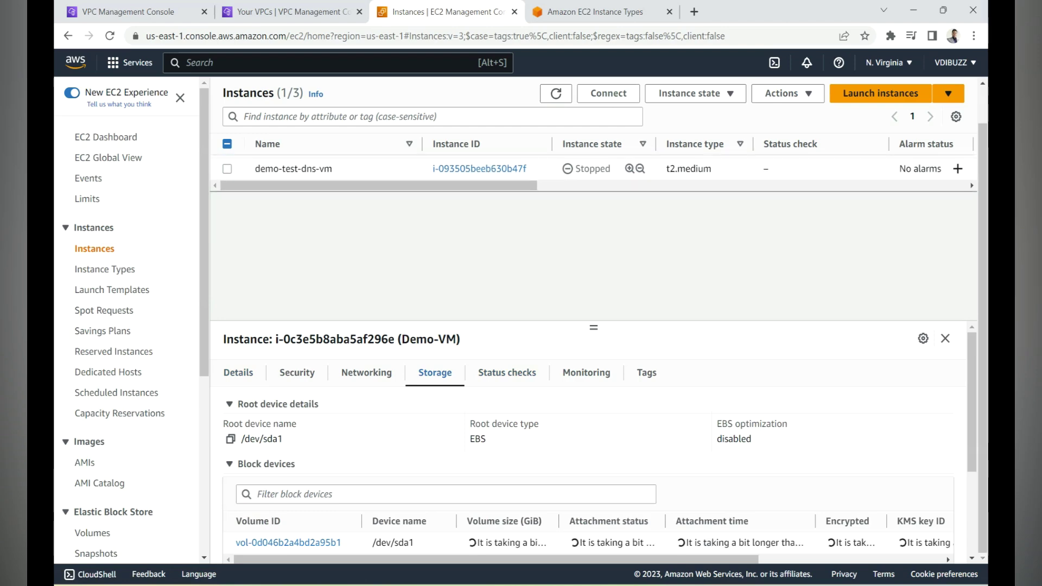
scroll(288, 405, down, 3)
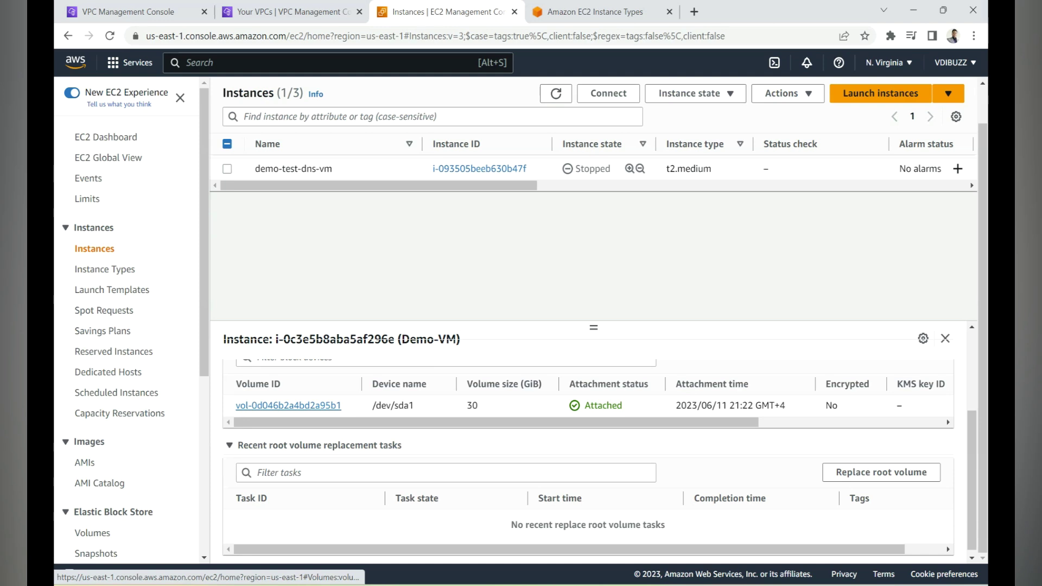
double_click(472, 405)
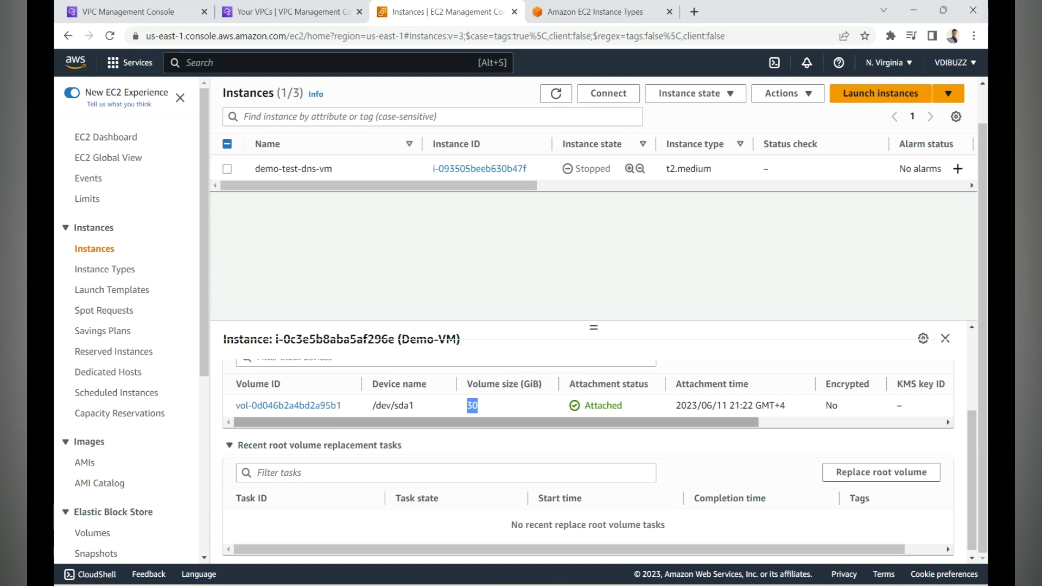
click(288, 405)
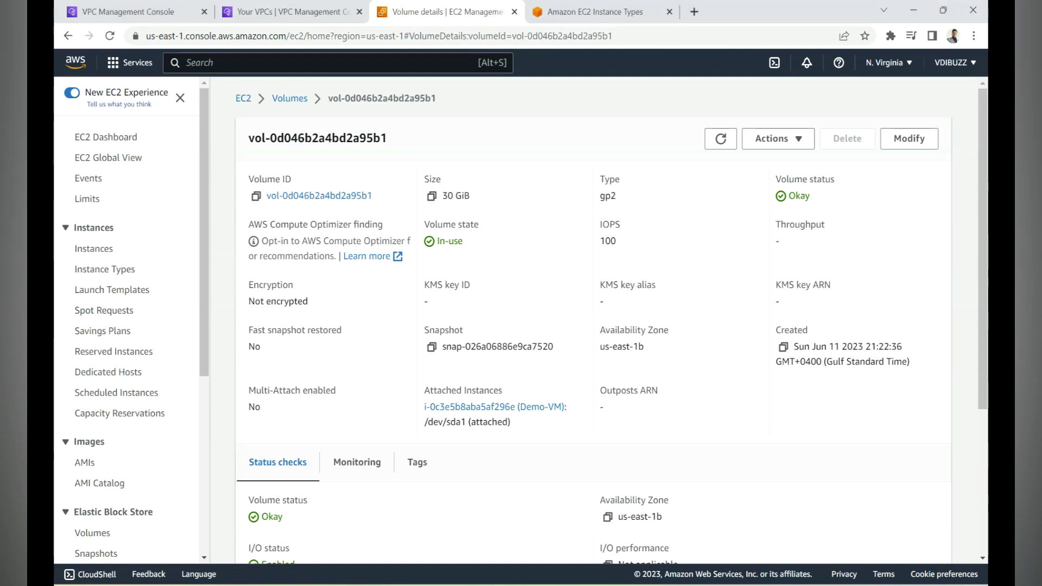
drag(437, 98, 327, 98)
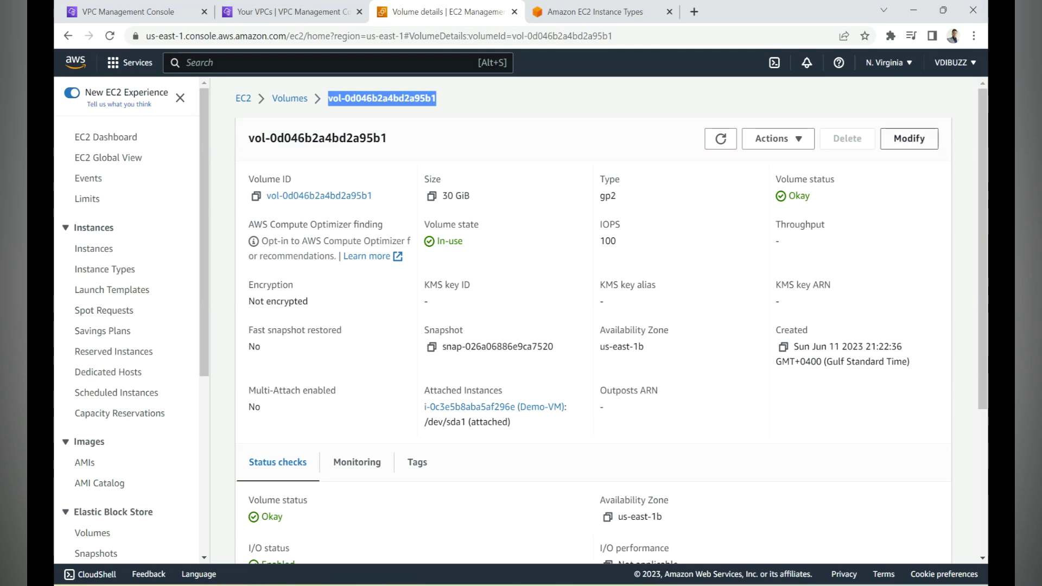
Modify the attached volume, keeping type General Purpose SSD (gp2) and setting its size to 40 GiB, and confirm the modification
click(909, 138)
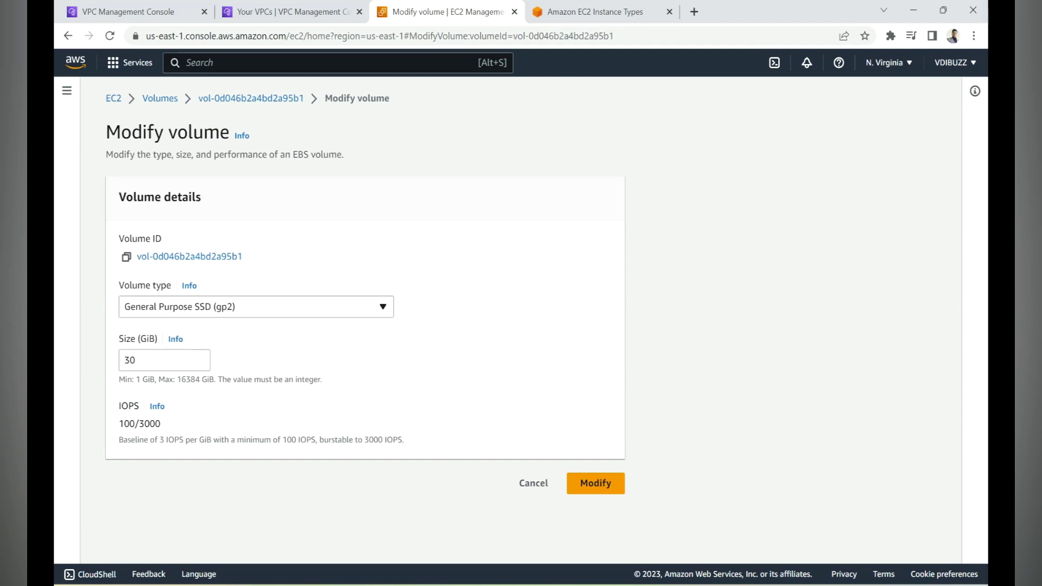
click(255, 307)
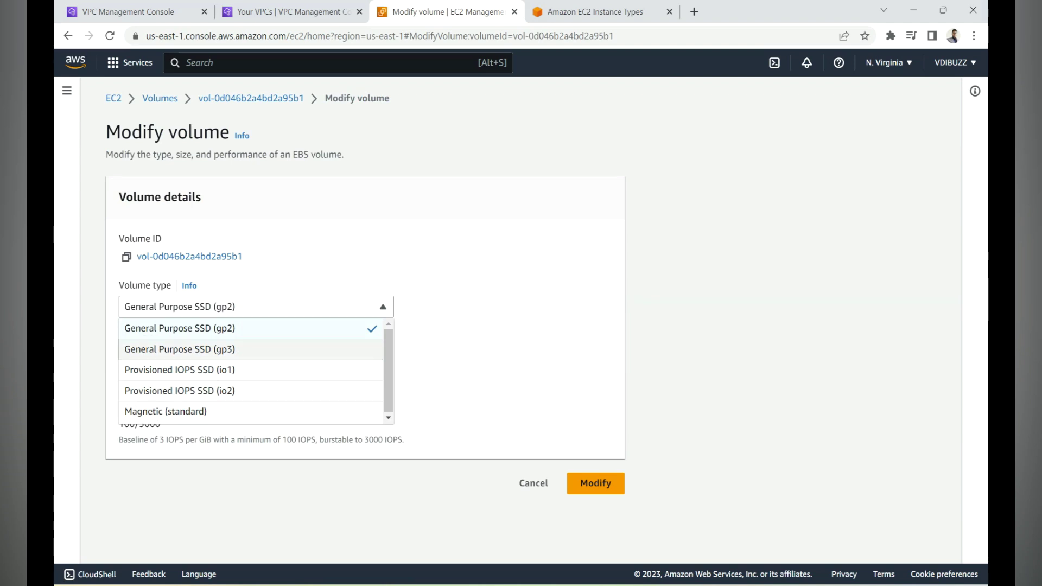
key(Down)
key(Down)
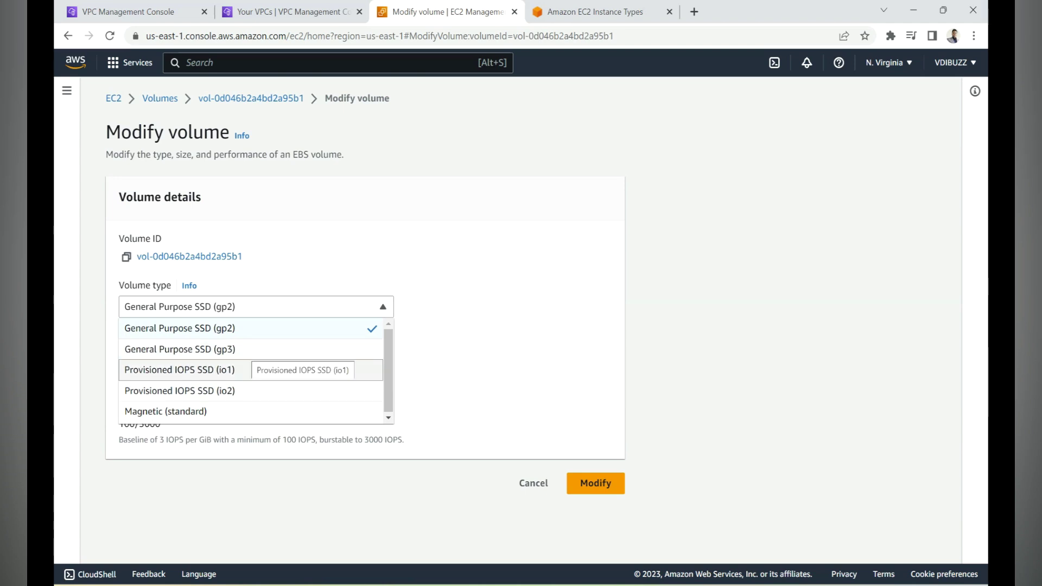
key(Up)
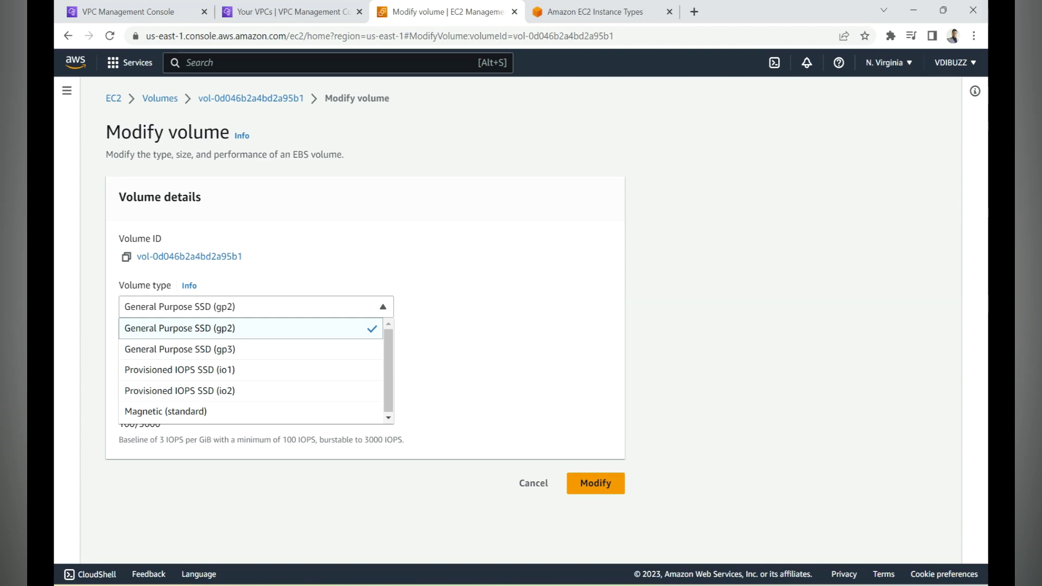
key(Return)
key(Tab)
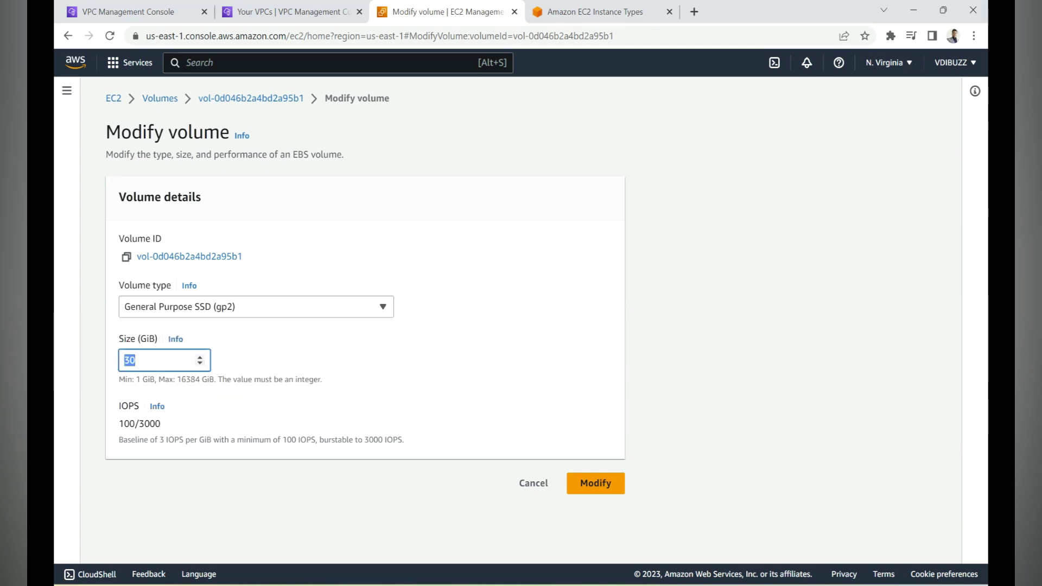
text(40)
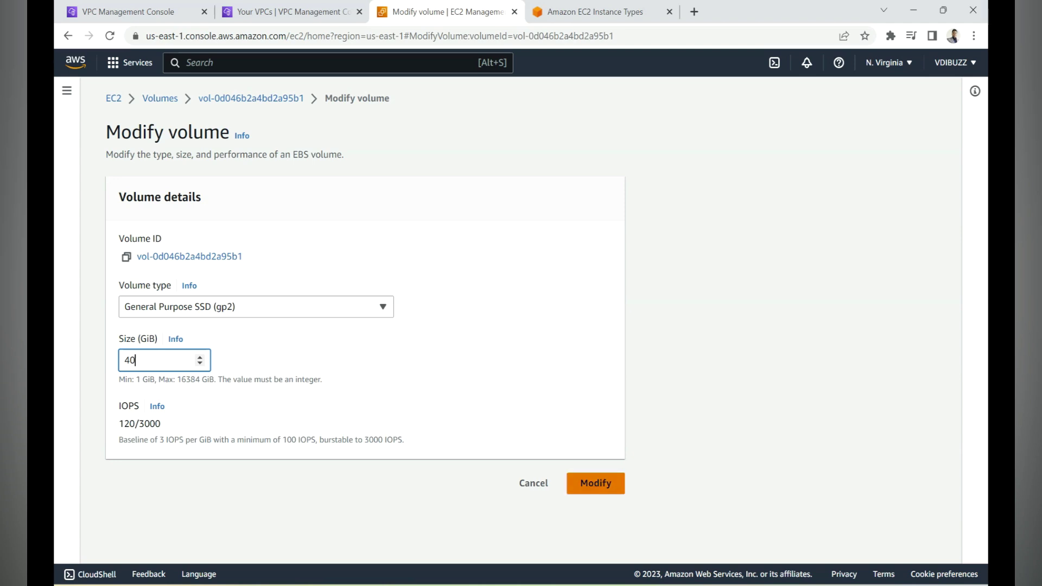
click(596, 483)
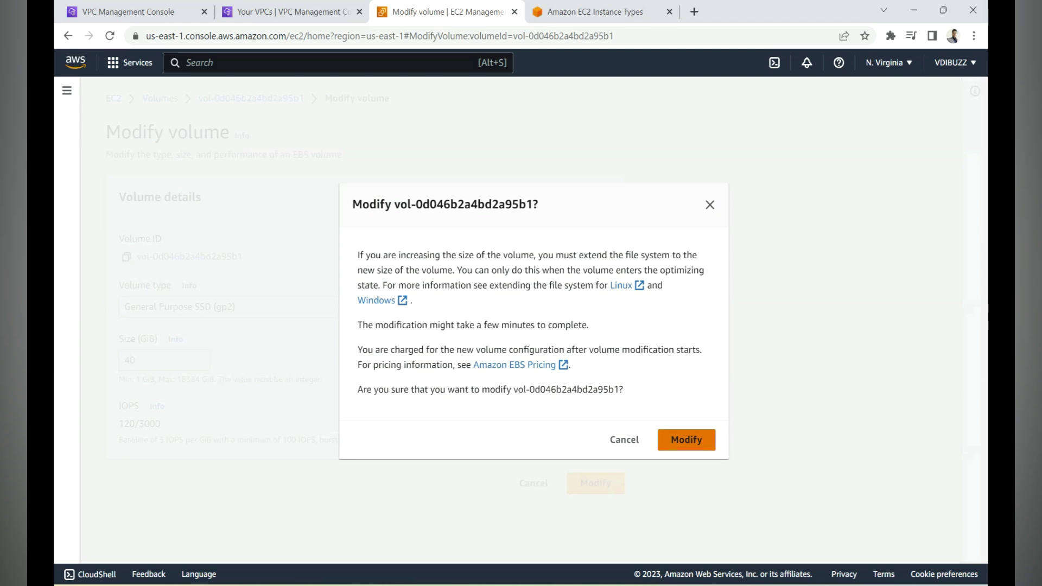
click(687, 439)
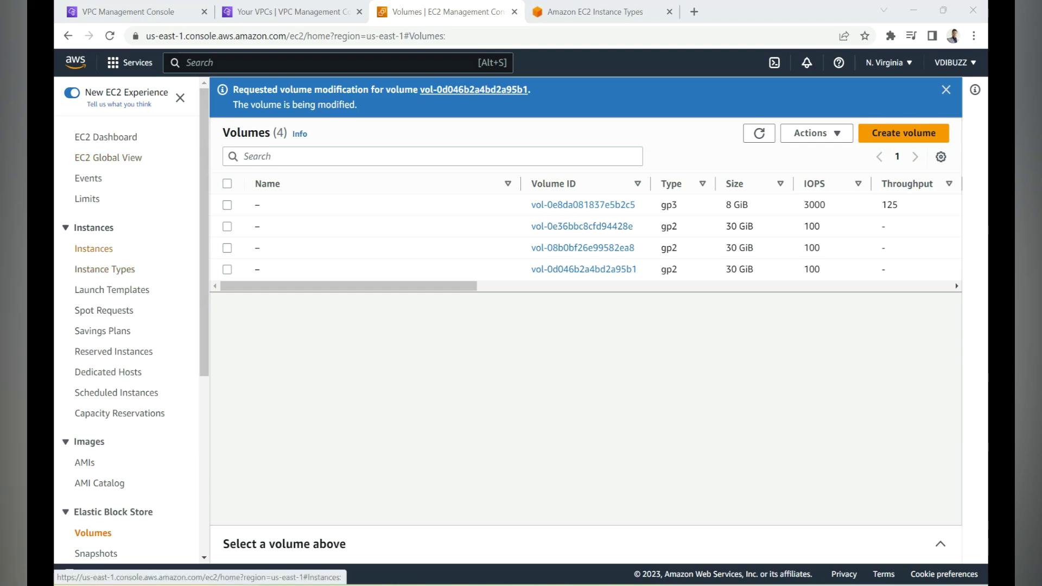
Open Demo-VM from the instances list, and switch to its Remote Desktop session to open Disk Management
click(94, 248)
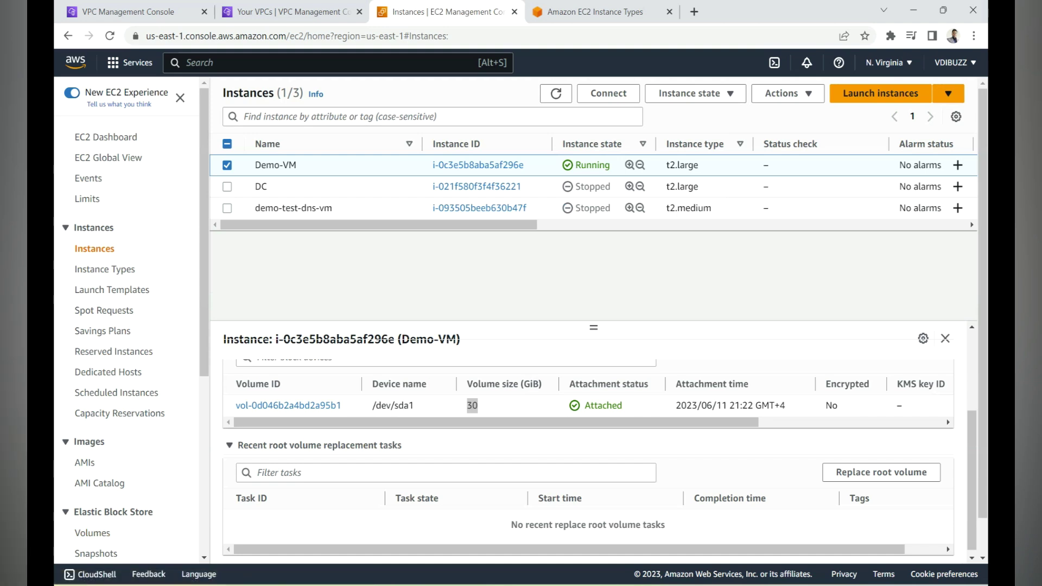
click(478, 165)
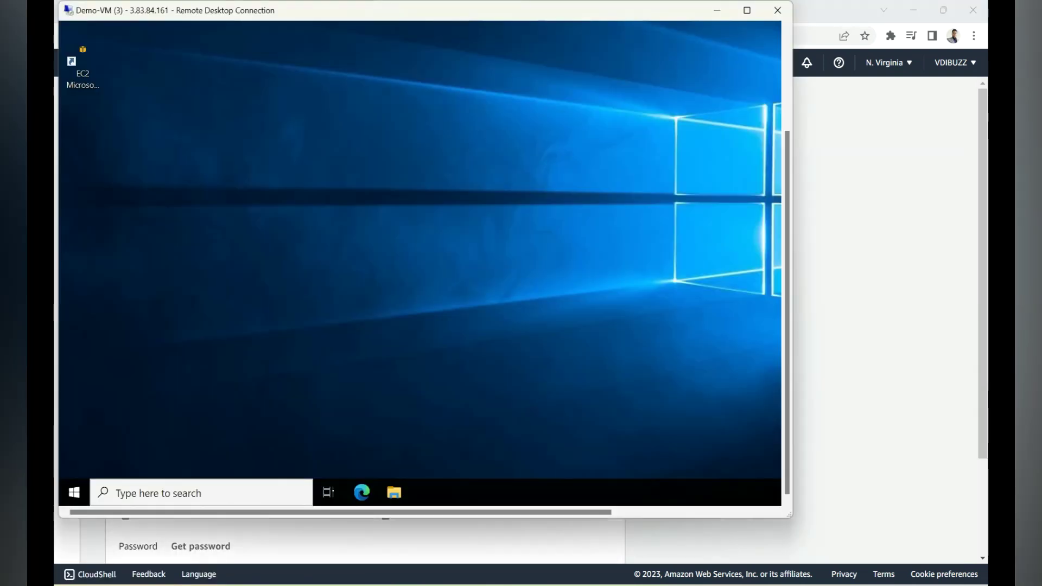
right_click(74, 492)
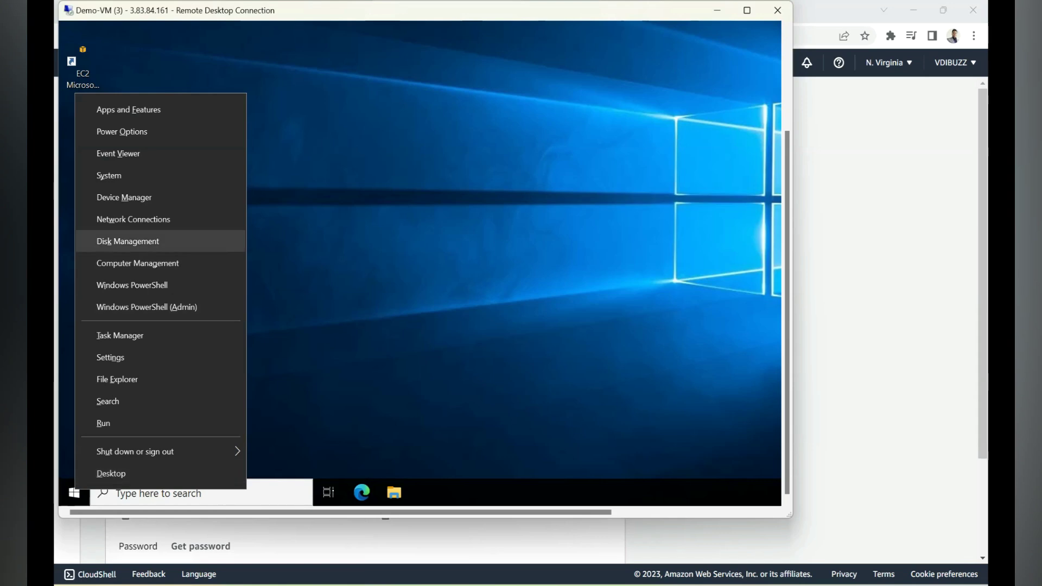
click(127, 241)
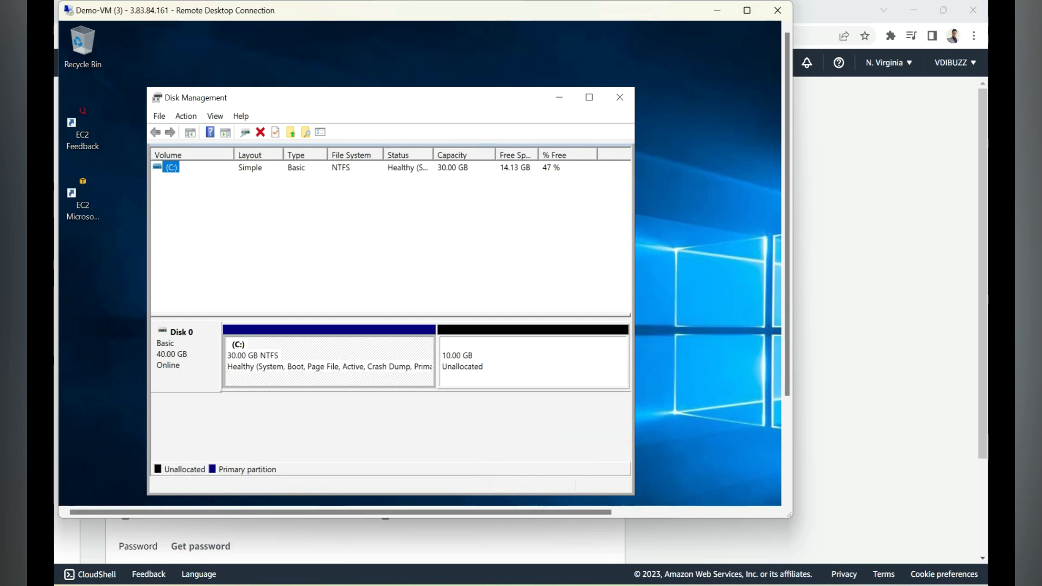
Extend the (C:) volume on Disk 0 with 10239 MB of the unallocated space using the Extend Volume Wizard
right_click(200, 359)
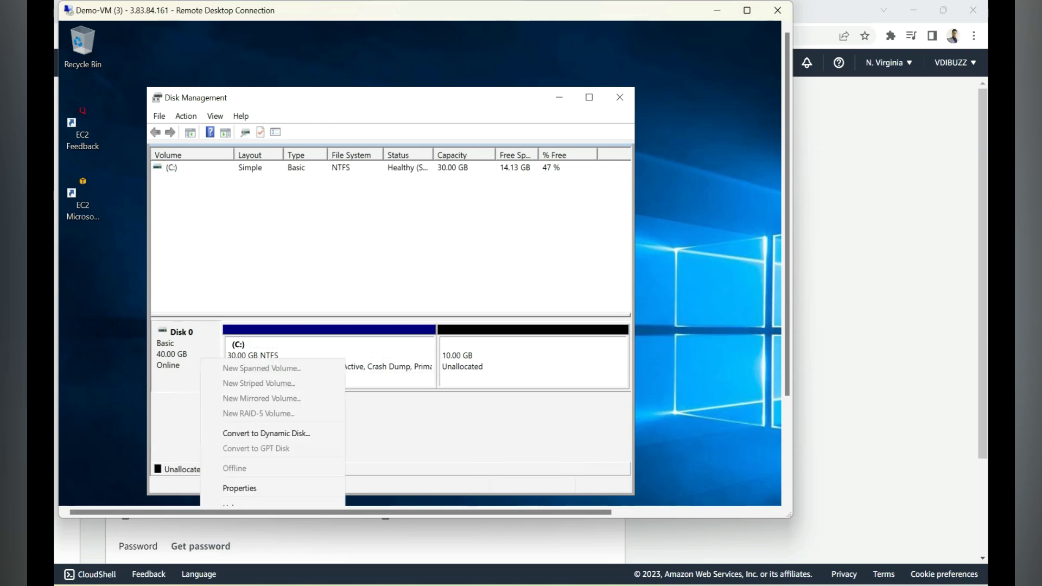
right_click(360, 366)
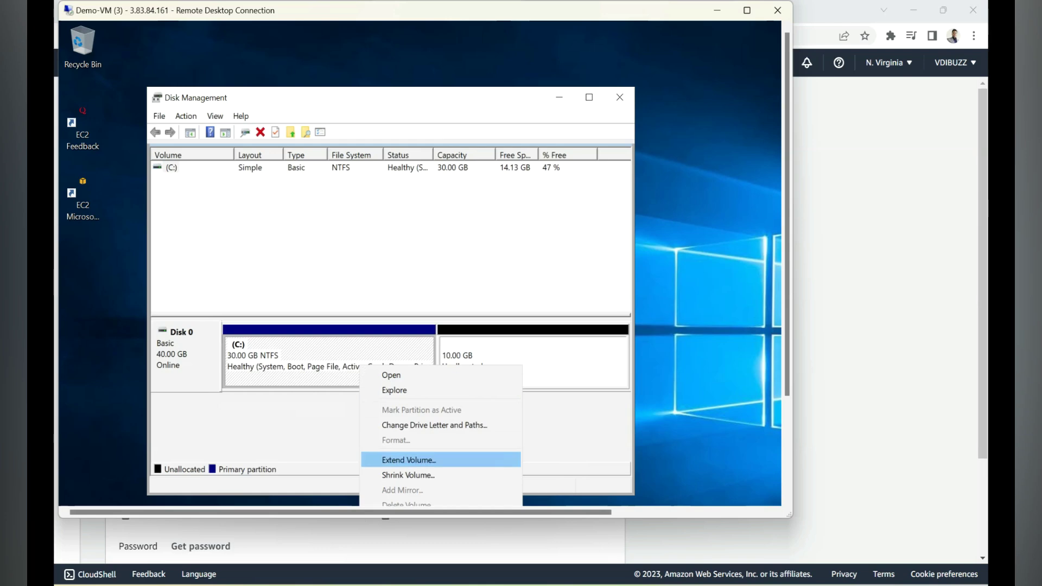
click(409, 460)
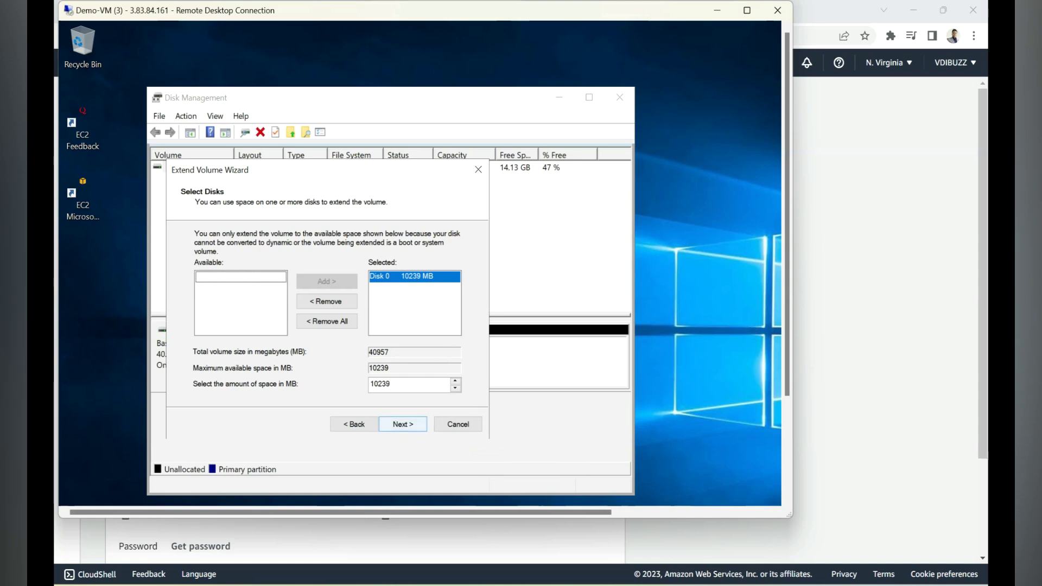
click(402, 424)
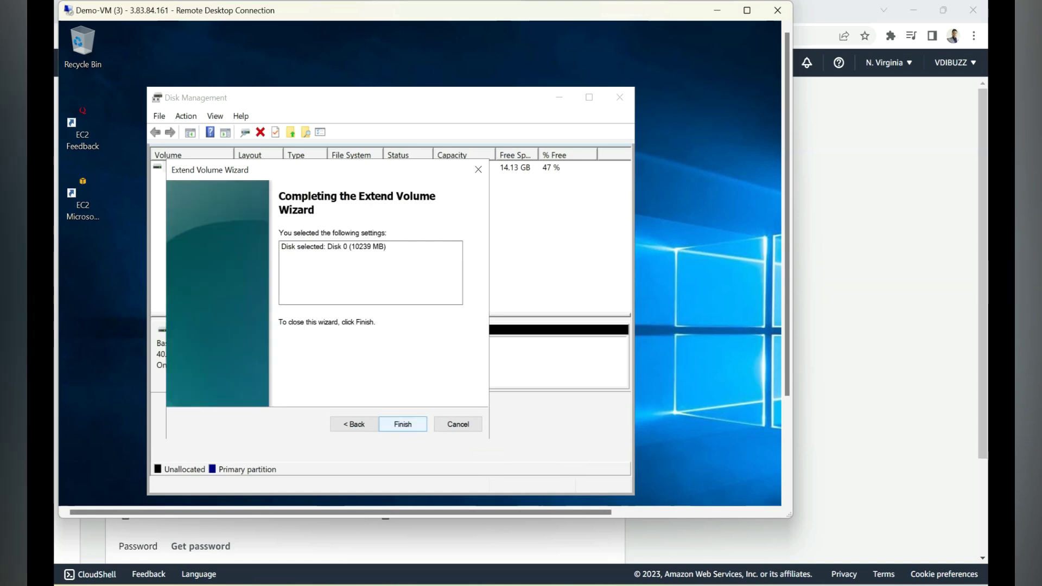
click(403, 423)
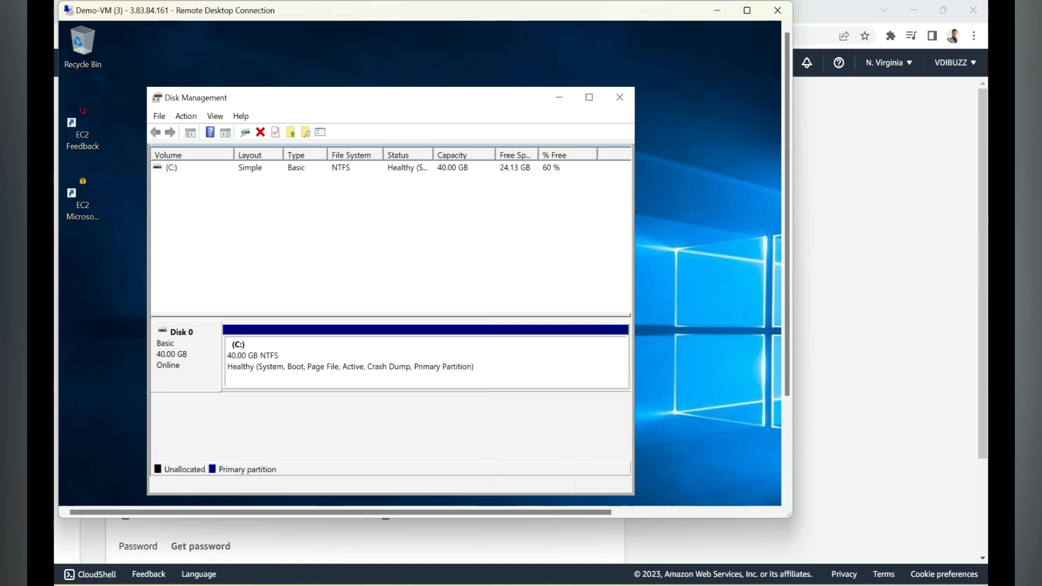
Check the size and contents of Local Disk (C:) in File Explorer, and minimize the Remote Desktop session
drag(786, 214, 787, 312)
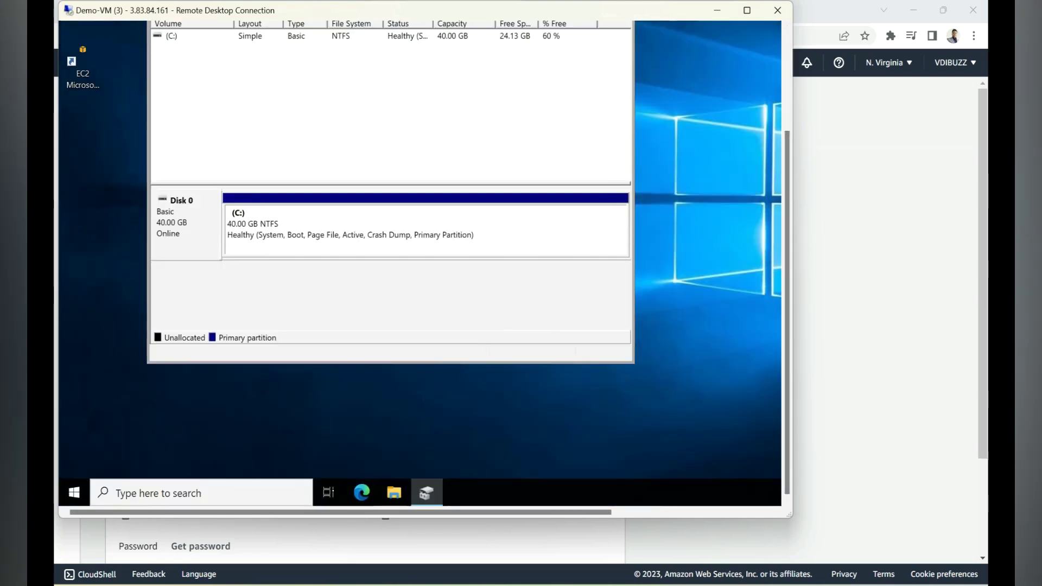
click(394, 492)
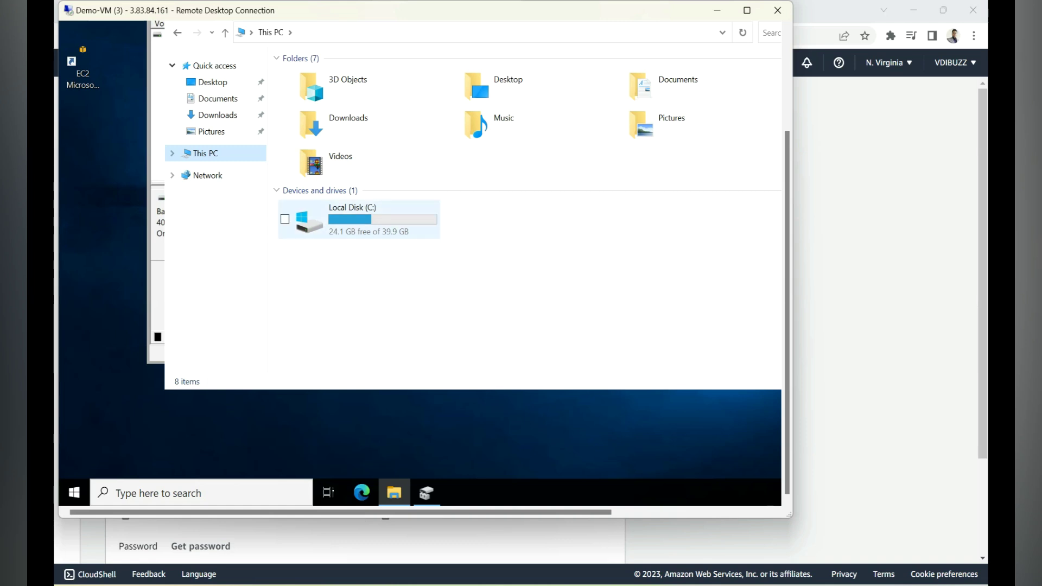
double_click(380, 228)
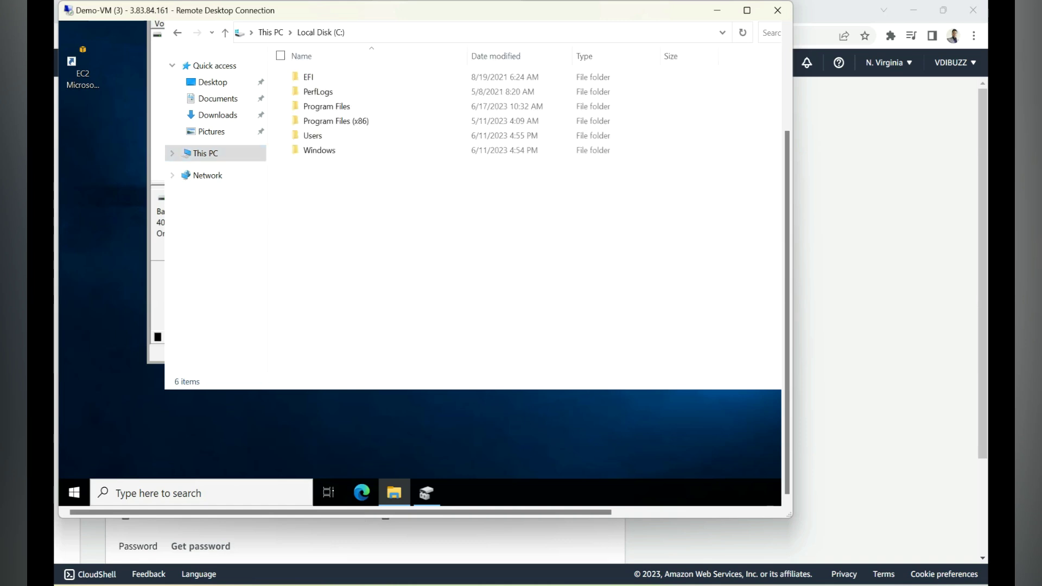
drag(786, 312, 786, 214)
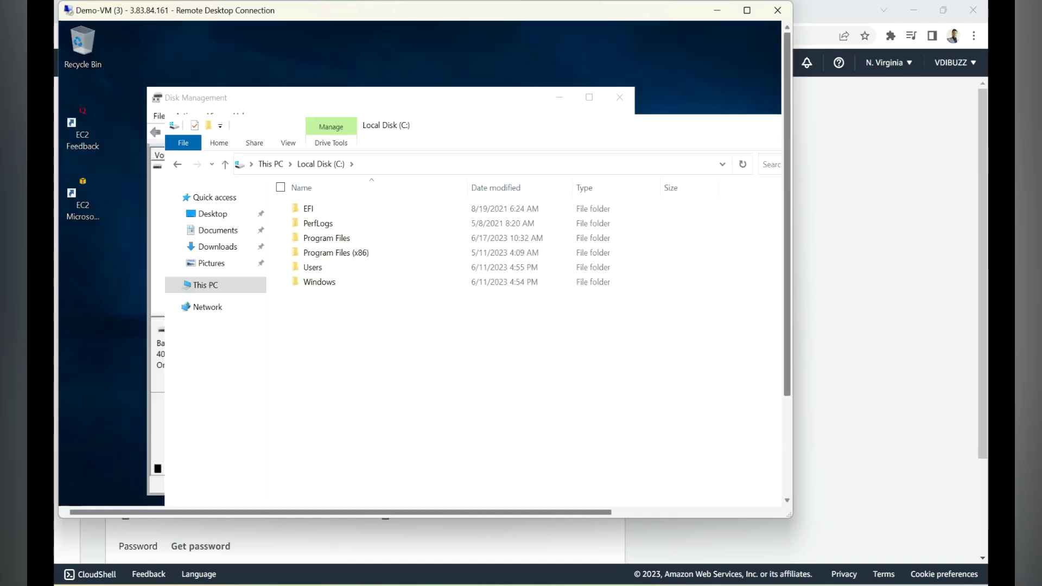
click(205, 284)
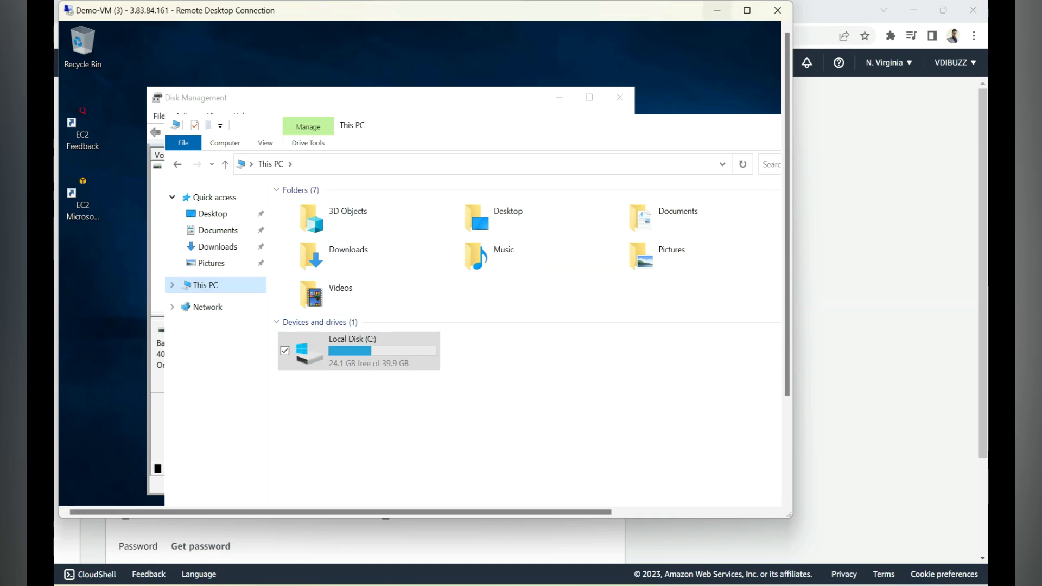
click(717, 10)
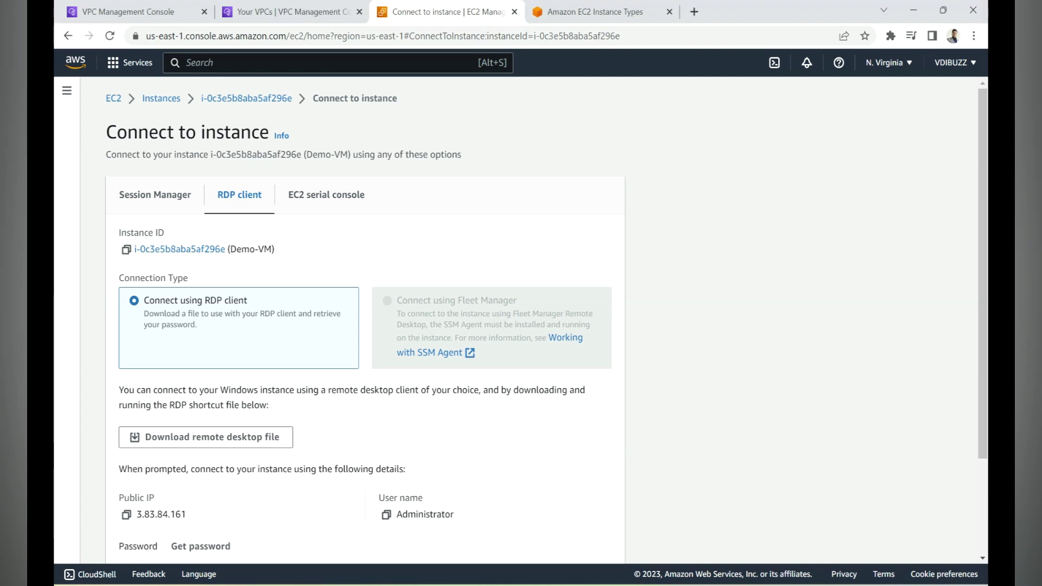
Open Demo-VM's storage details from the instances list and examine the size and attachment of its block device
click(161, 98)
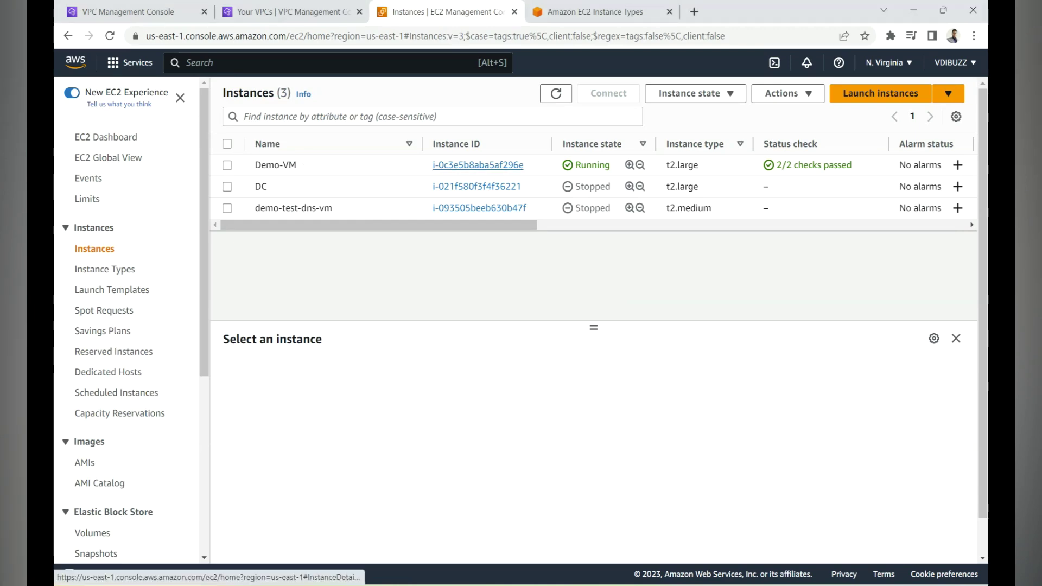
click(477, 165)
scroll(593, 320, down, 2)
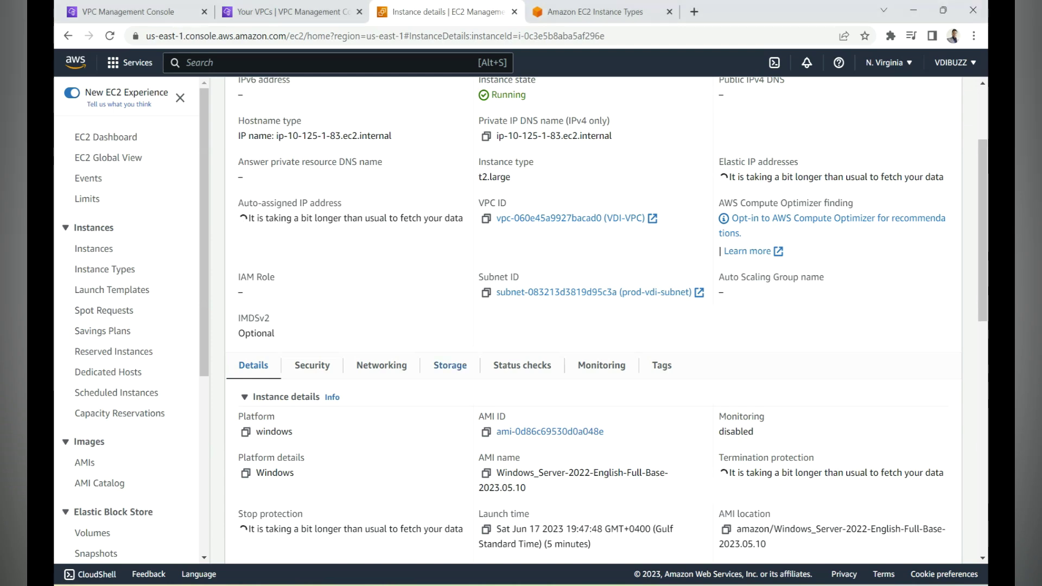
click(450, 365)
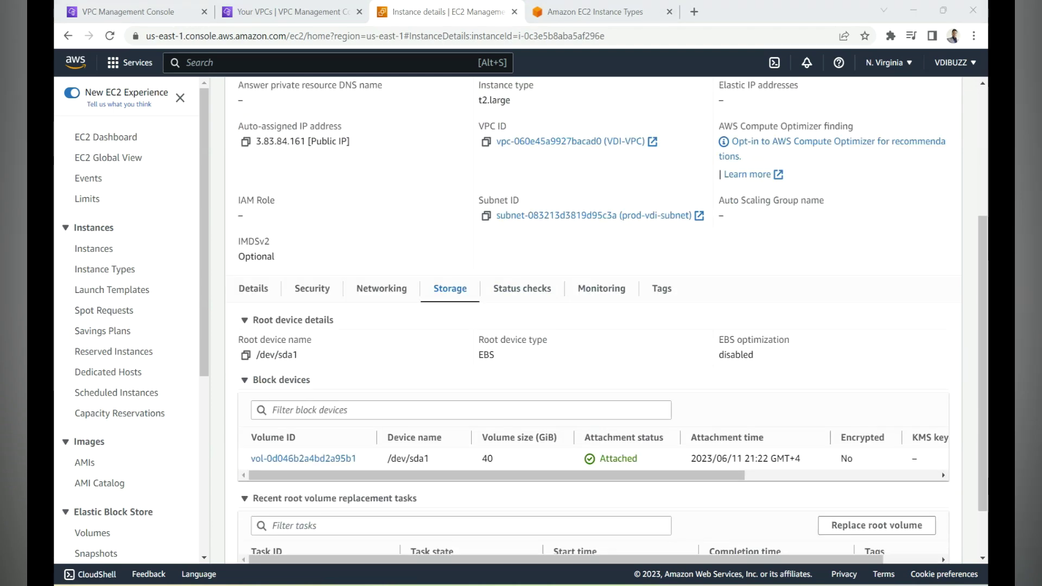
drag(357, 458, 250, 459)
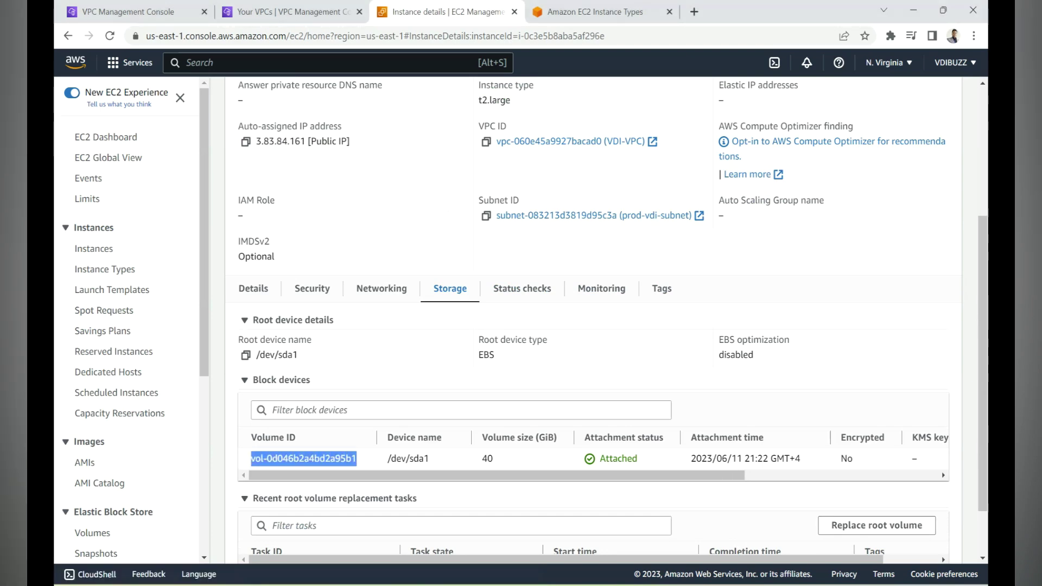
drag(358, 475, 426, 475)
scroll(593, 459, right, 2)
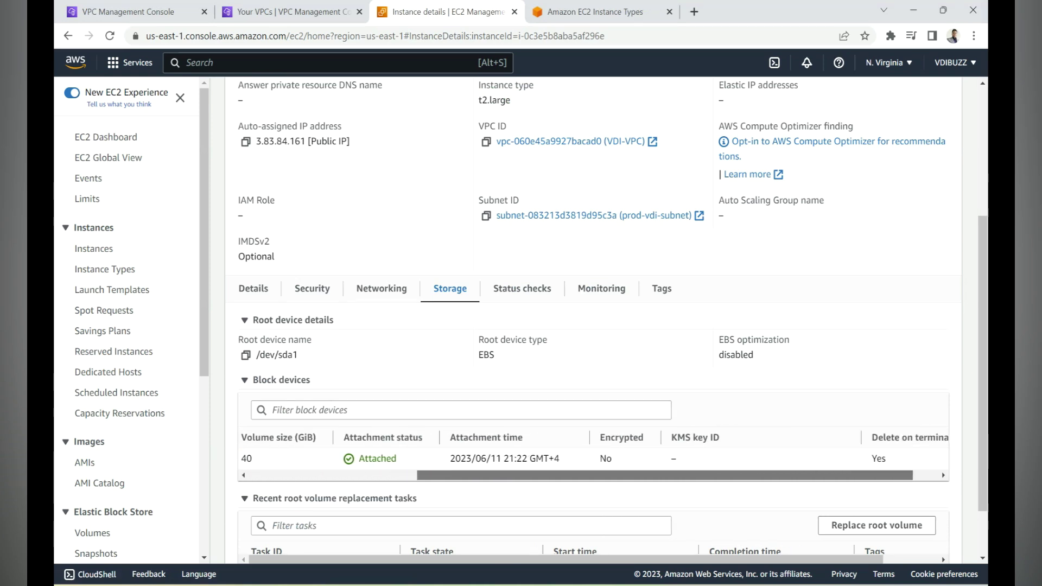
scroll(593, 458, left, 4)
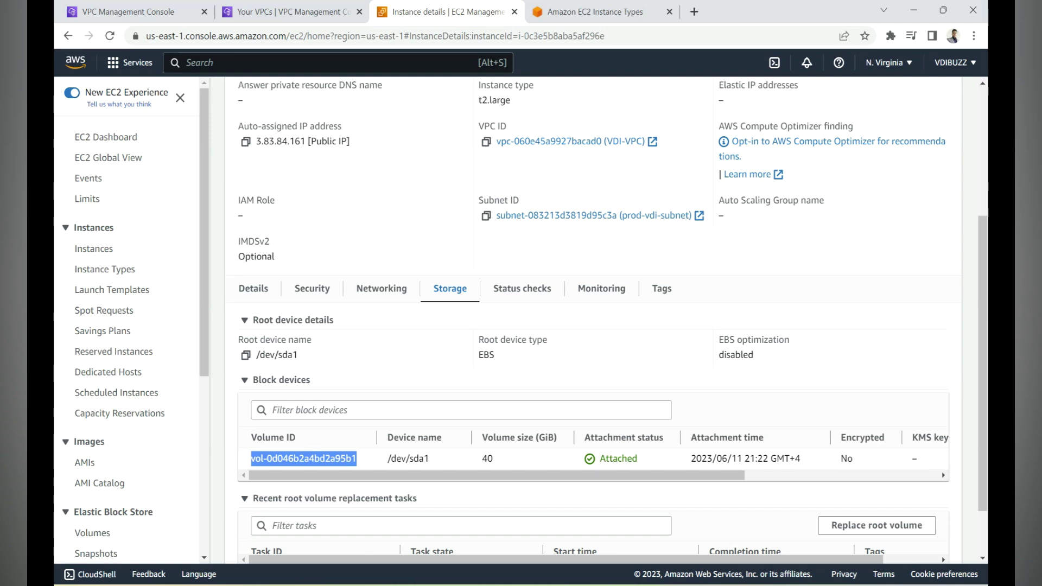
Start creating a new EBS volume, keeping type General Purpose SSD (gp2) and setting its size to 10 GiB
scroll(92, 432, down, 3)
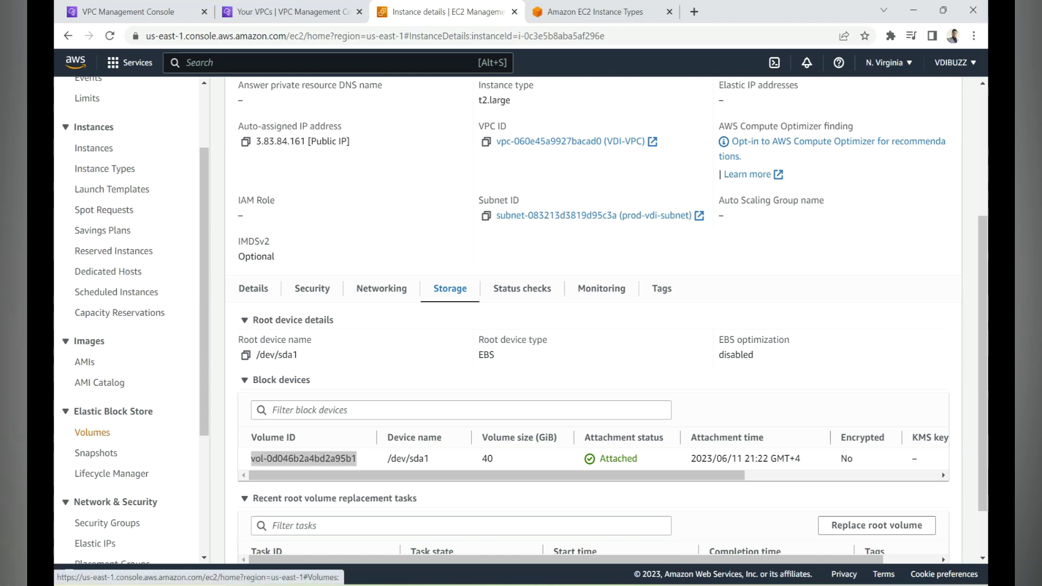
click(92, 432)
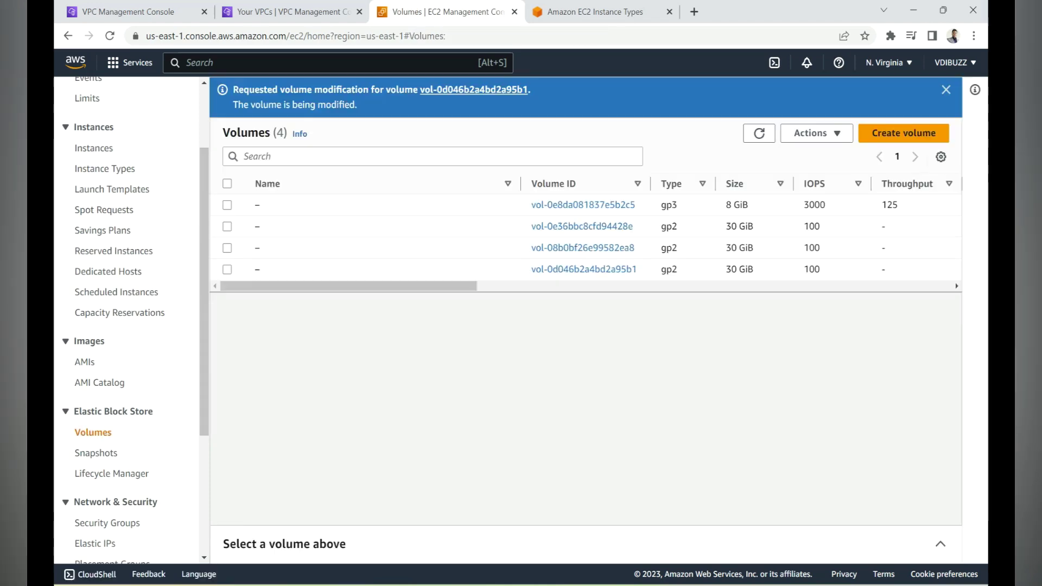
click(903, 133)
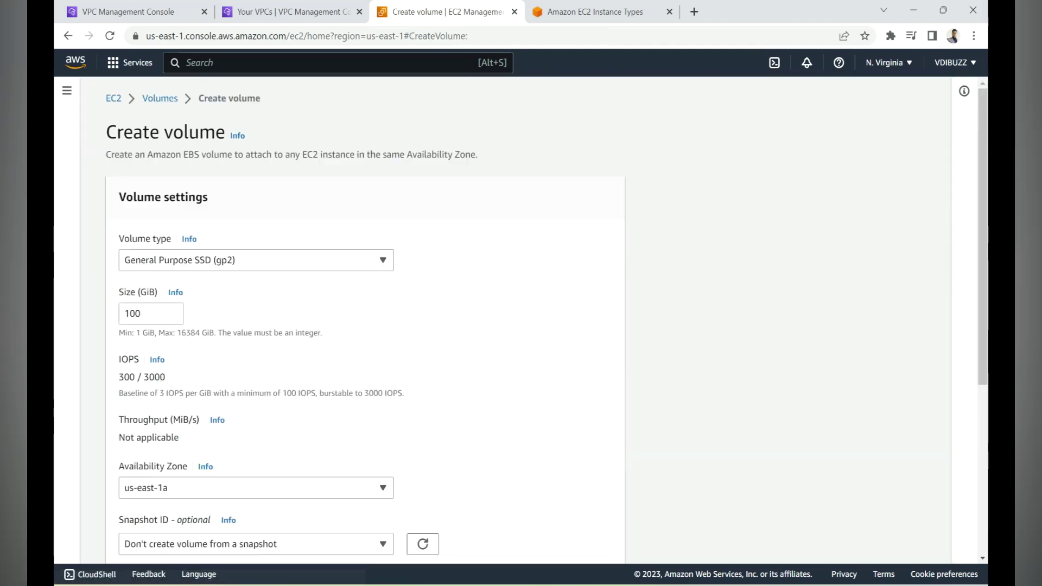
click(255, 260)
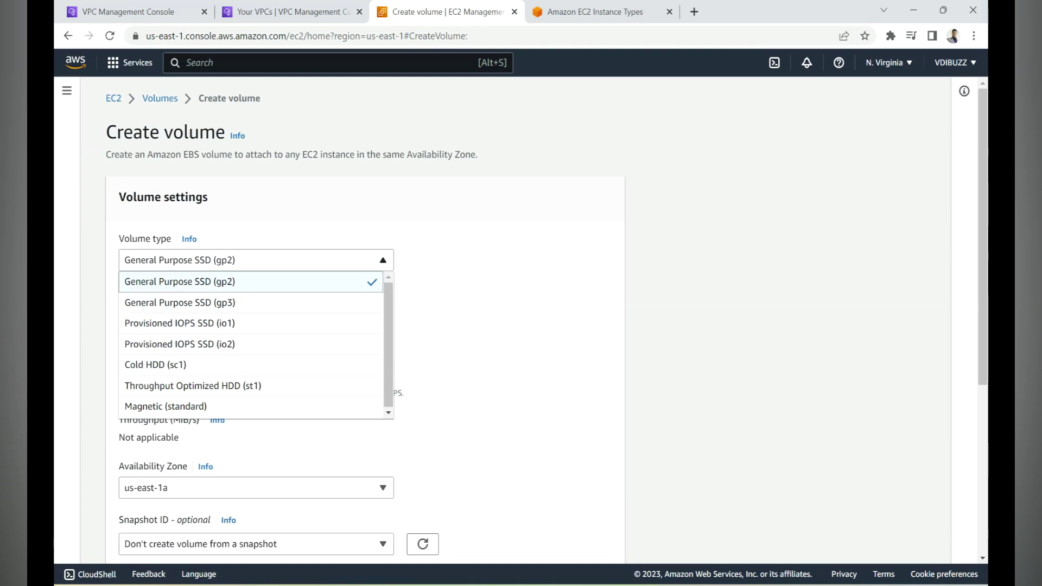
click(383, 260)
double_click(132, 314)
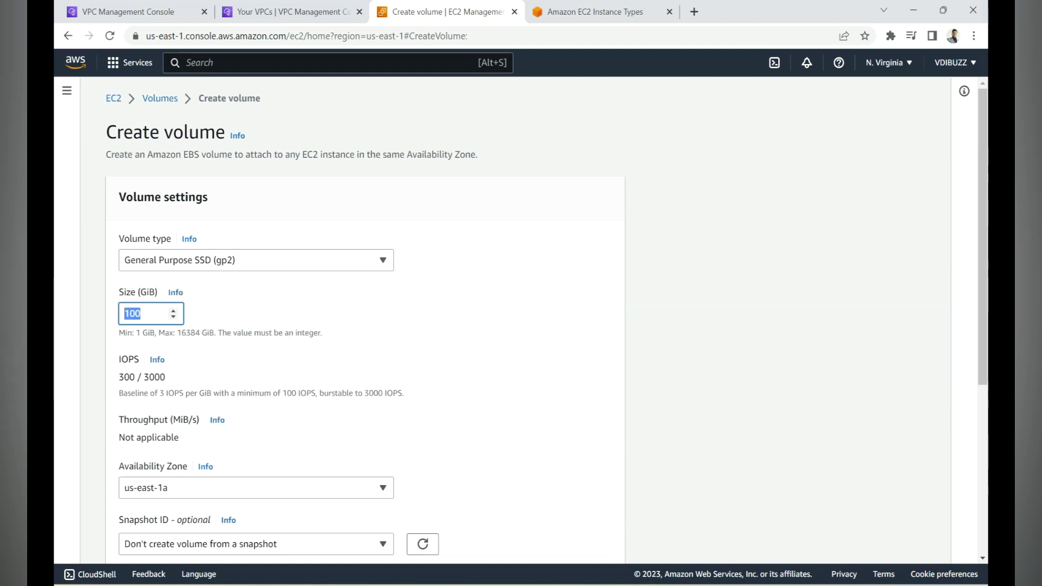
text(10)
scroll(521, 325, down, 3)
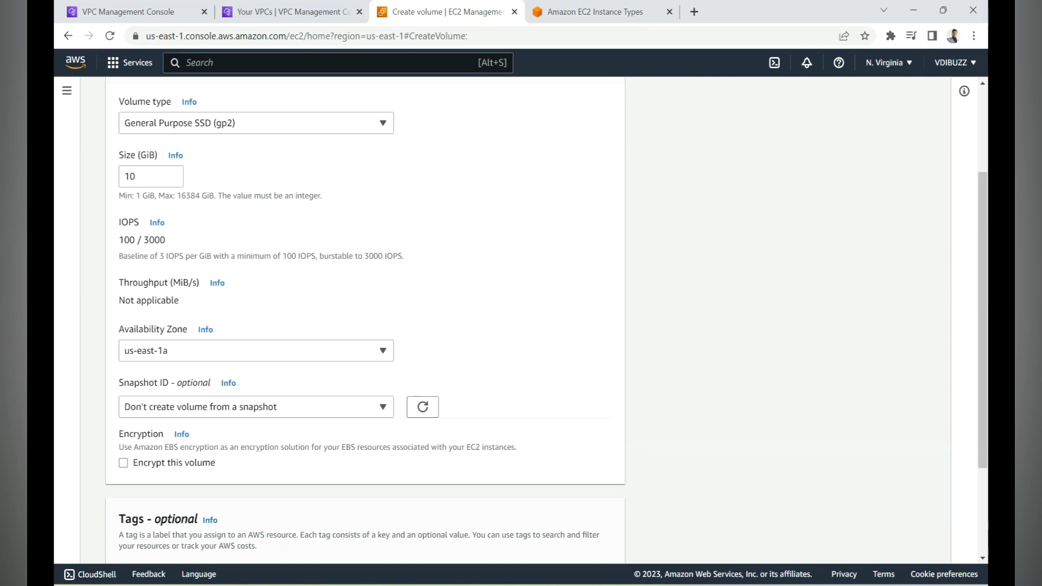
Review the new volume's remaining settings, and look up Demo-VM's Availability Zone in the instances list
scroll(521, 324, down, 3)
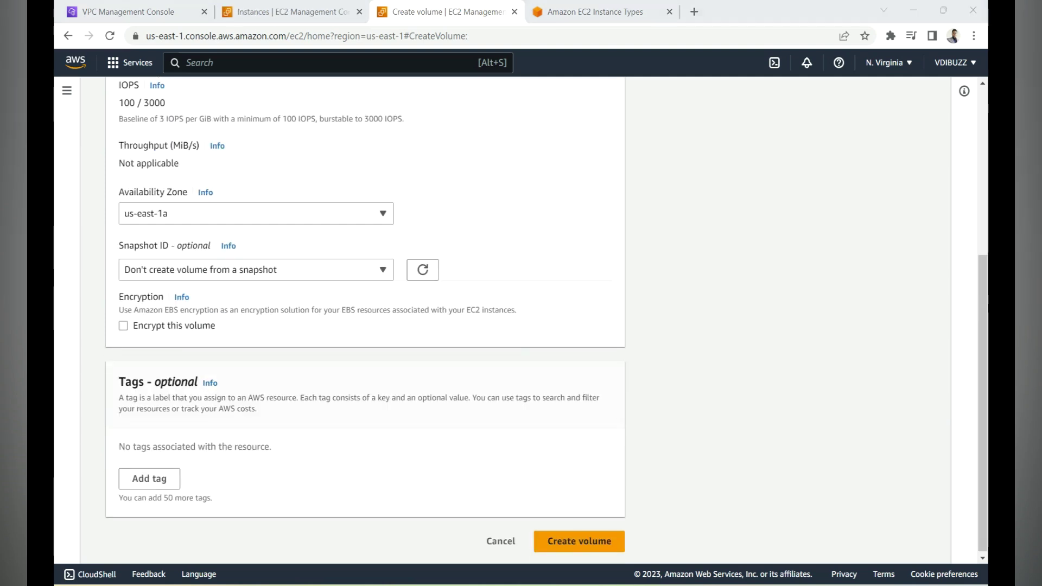
scroll(521, 324, up, 2)
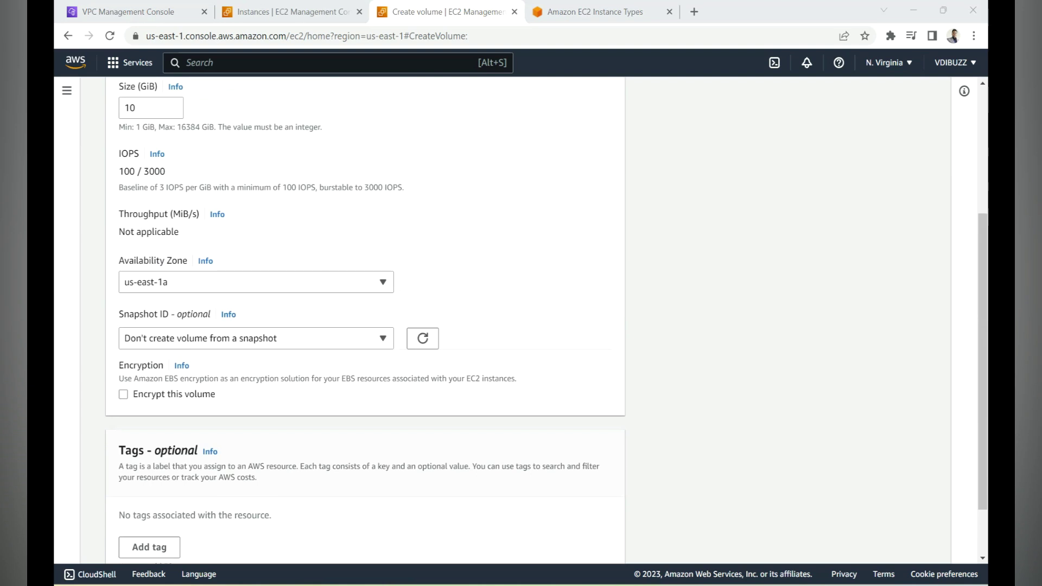
drag(119, 260, 183, 260)
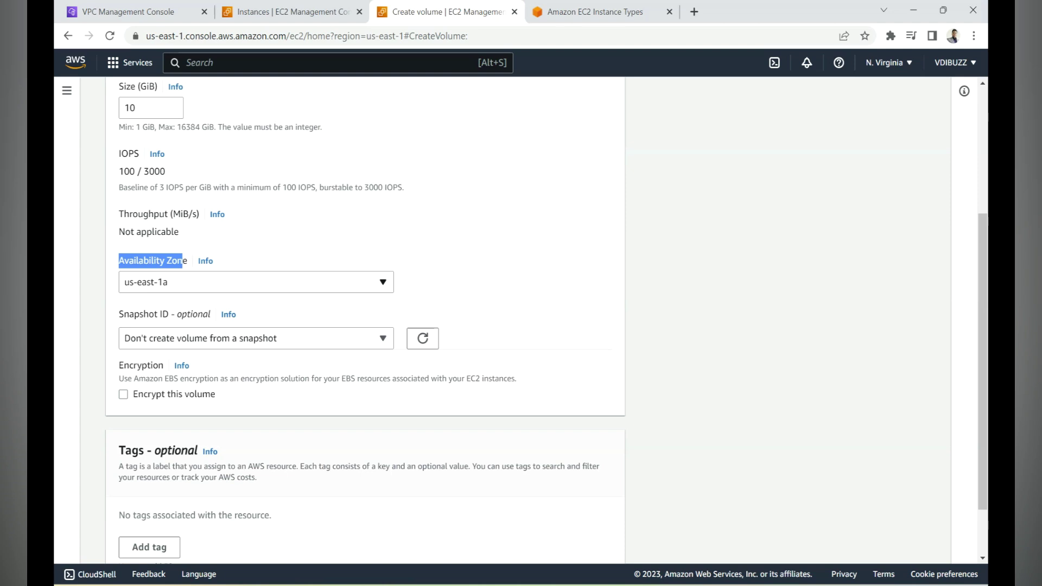
click(605, 9)
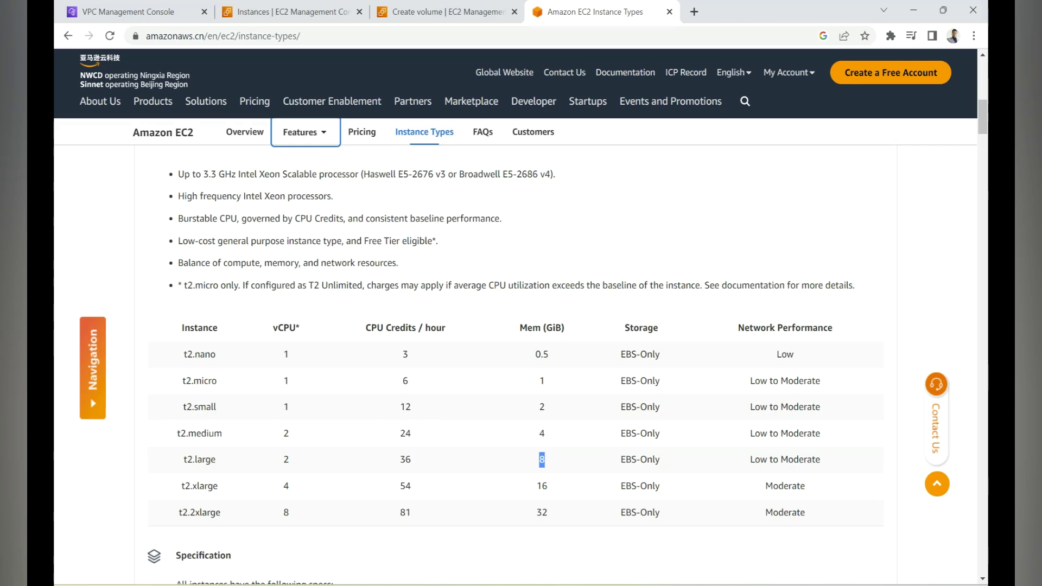
click(287, 11)
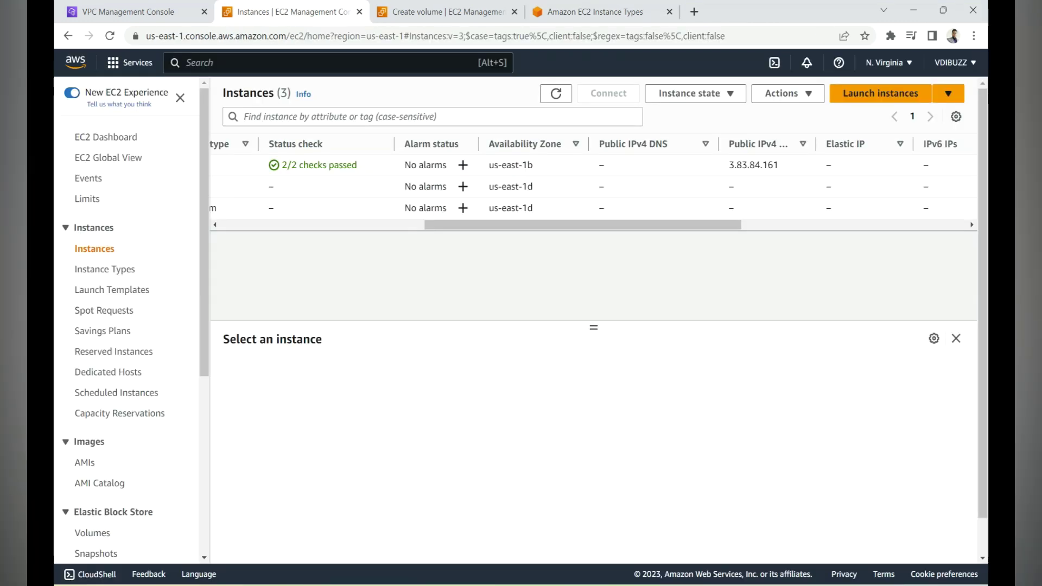
click(304, 224)
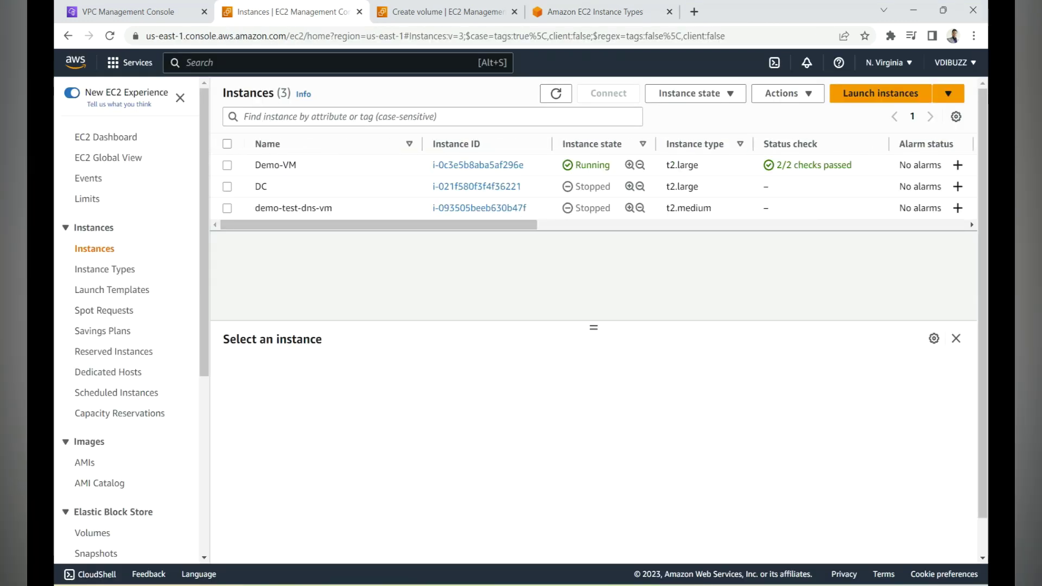
click(227, 165)
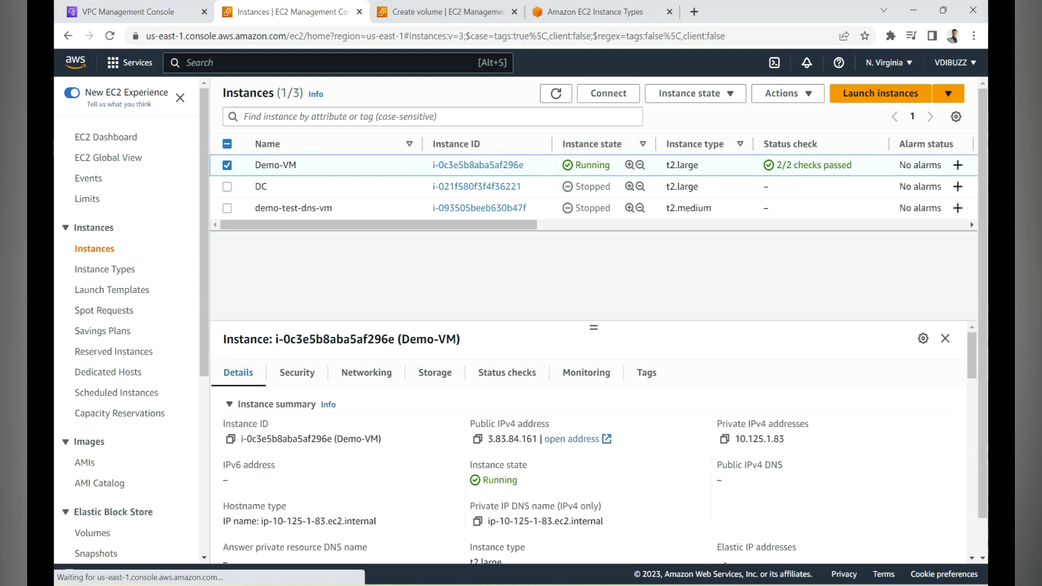
scroll(592, 185, right, 10)
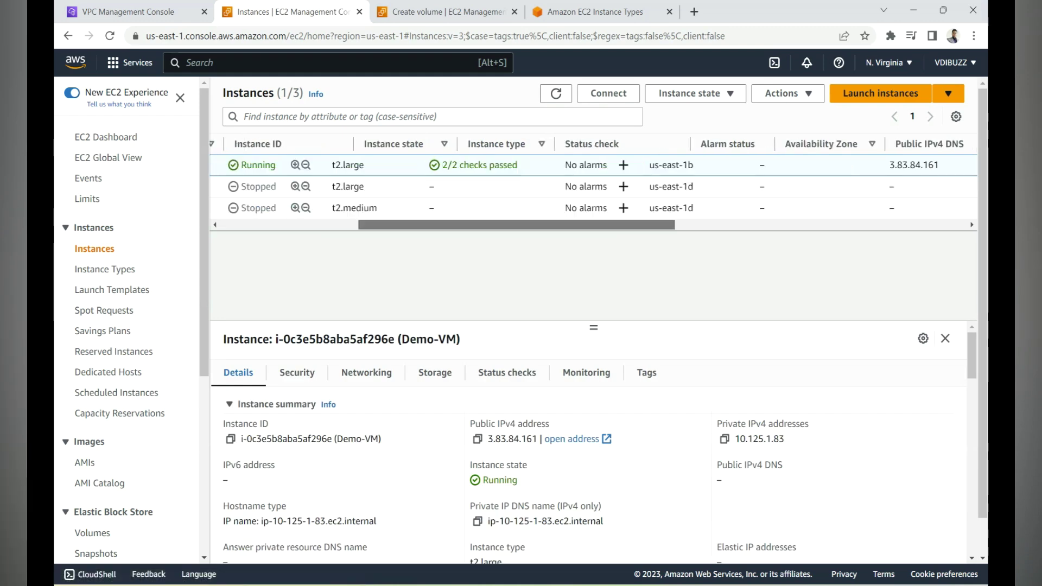
scroll(591, 185, right, 1)
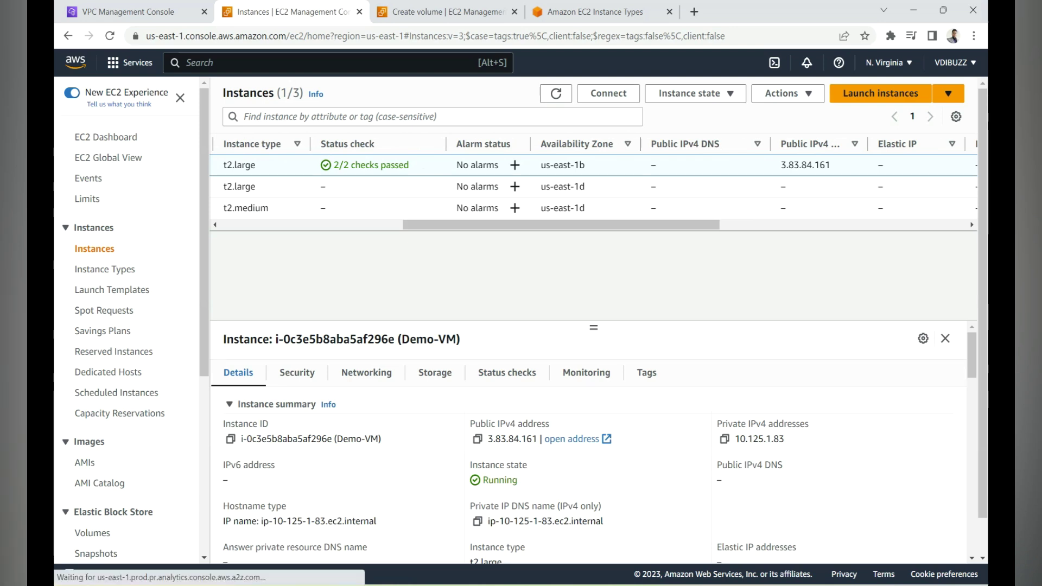
drag(585, 165, 541, 165)
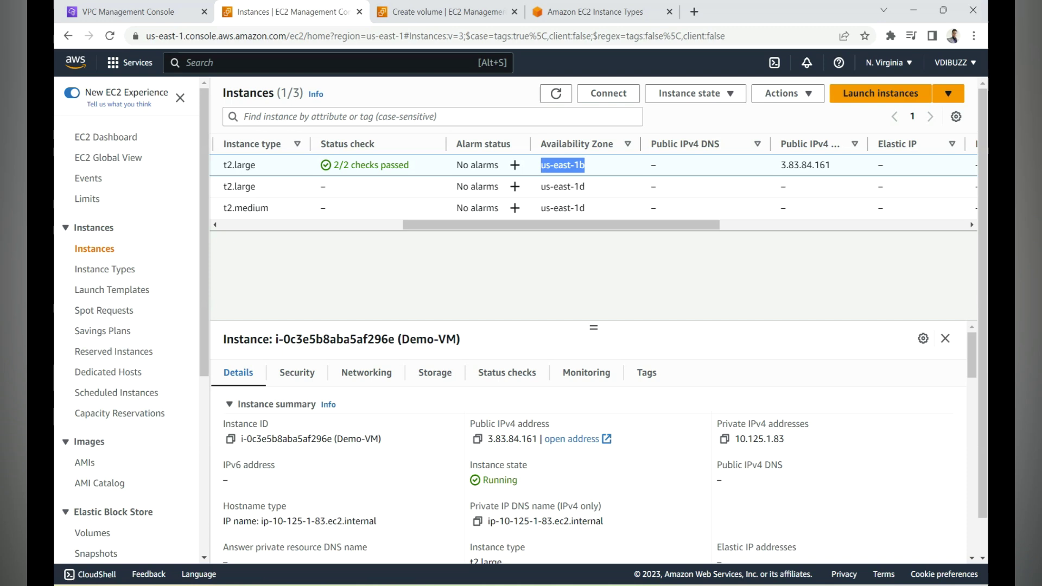
Set the new volume's Availability Zone to us-east-1b, leave it unencrypted and untagged, and create the volume
key(ctrl+Tab)
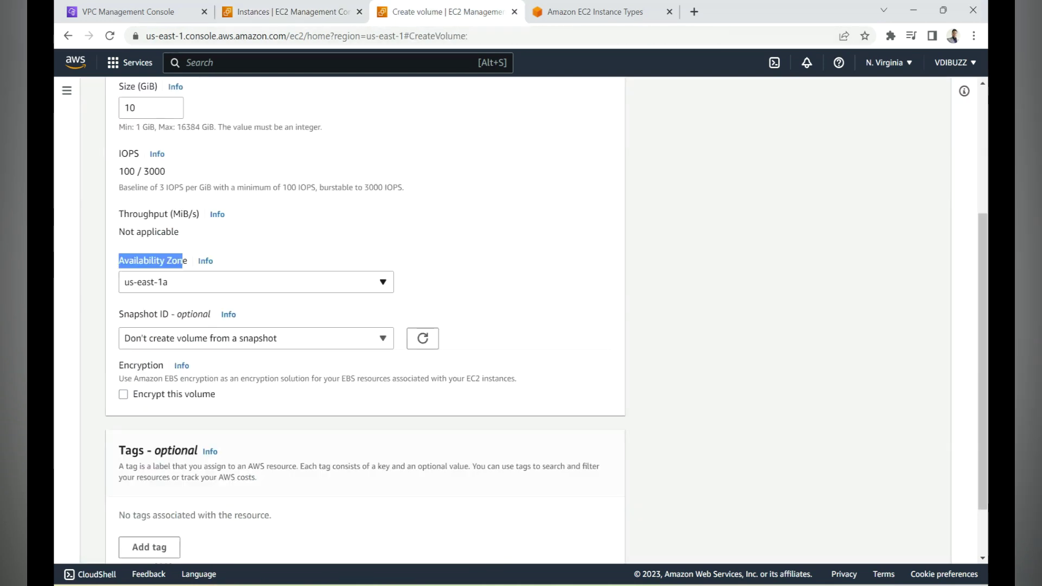
click(255, 282)
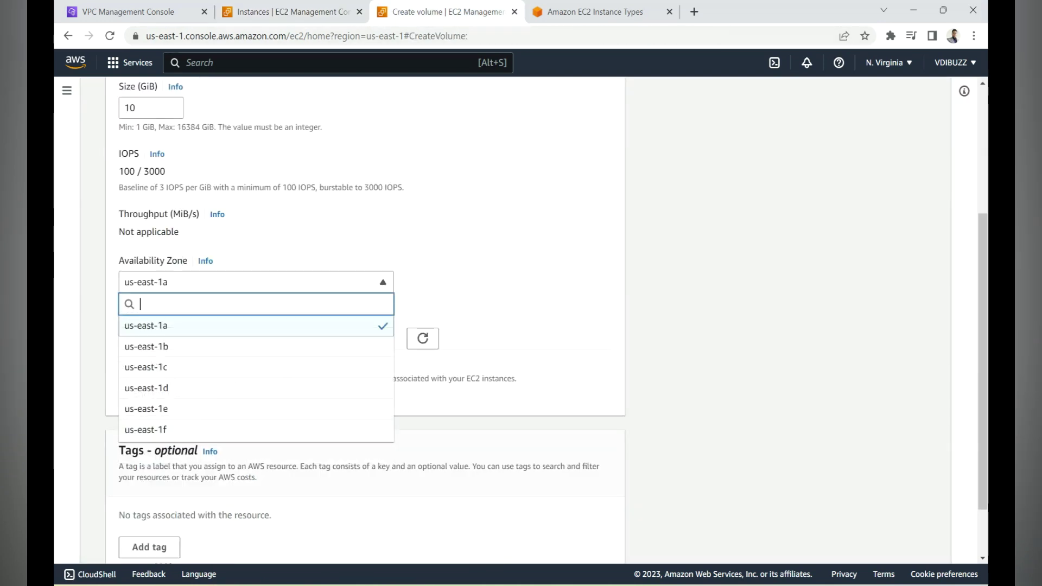
click(255, 346)
scroll(365, 321, down, 2)
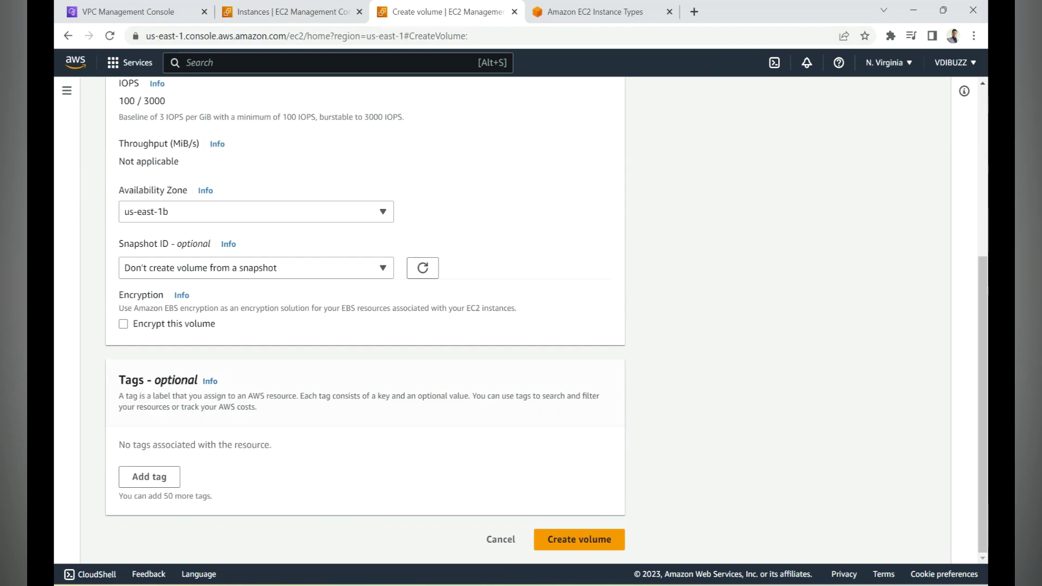
scroll(363, 320, up, 1)
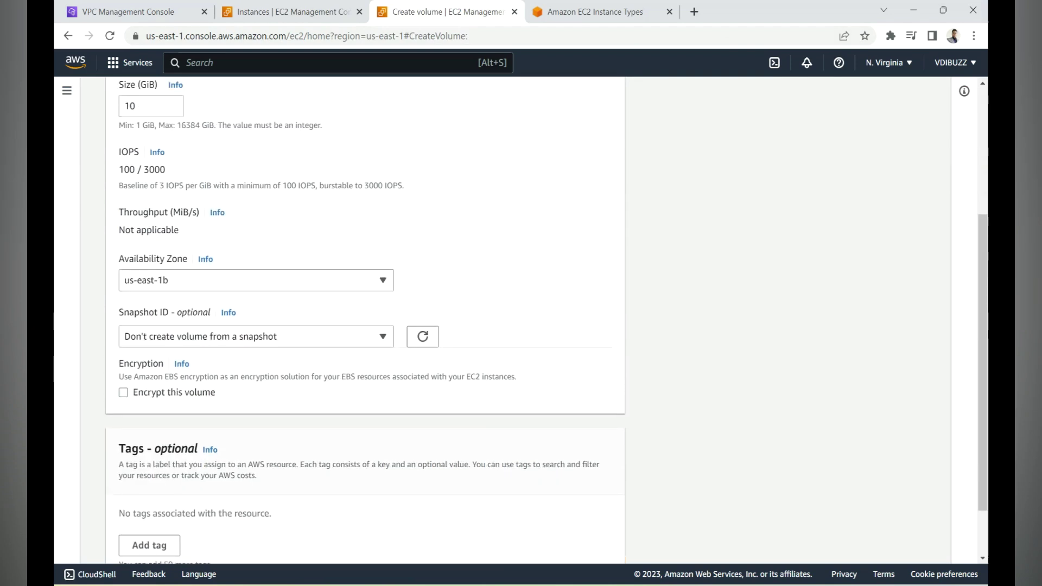
scroll(363, 320, down, 1)
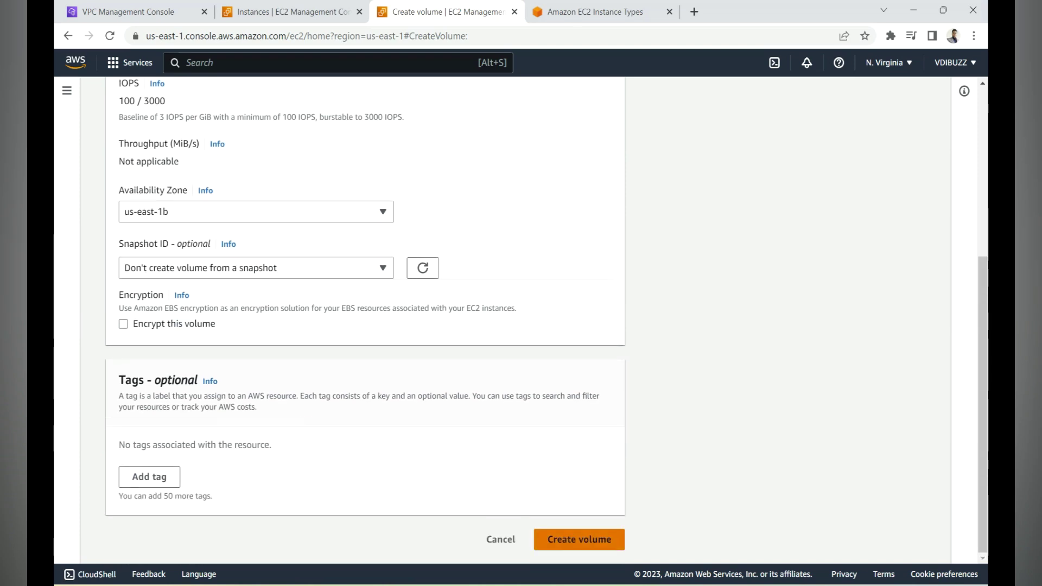
click(579, 539)
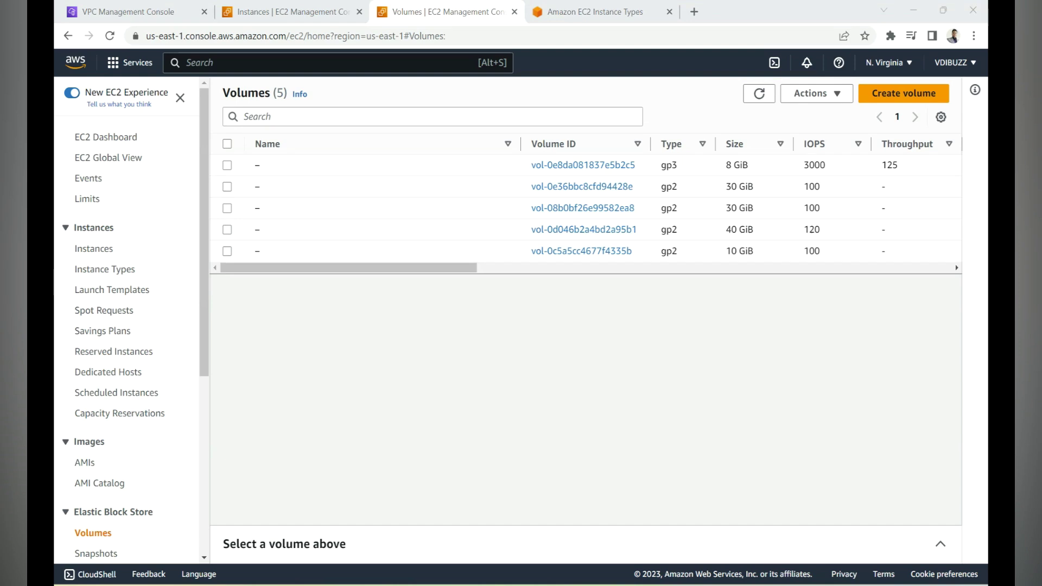
Select the new 10 GiB volume, check its size and Availability Zone, and start attaching it to an instance
click(267, 250)
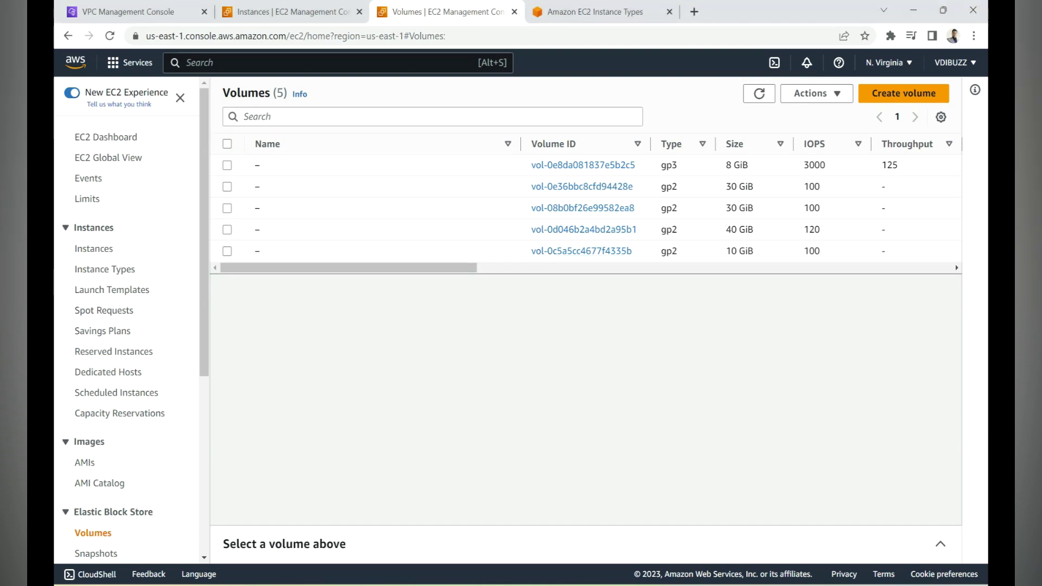
drag(753, 250, 726, 251)
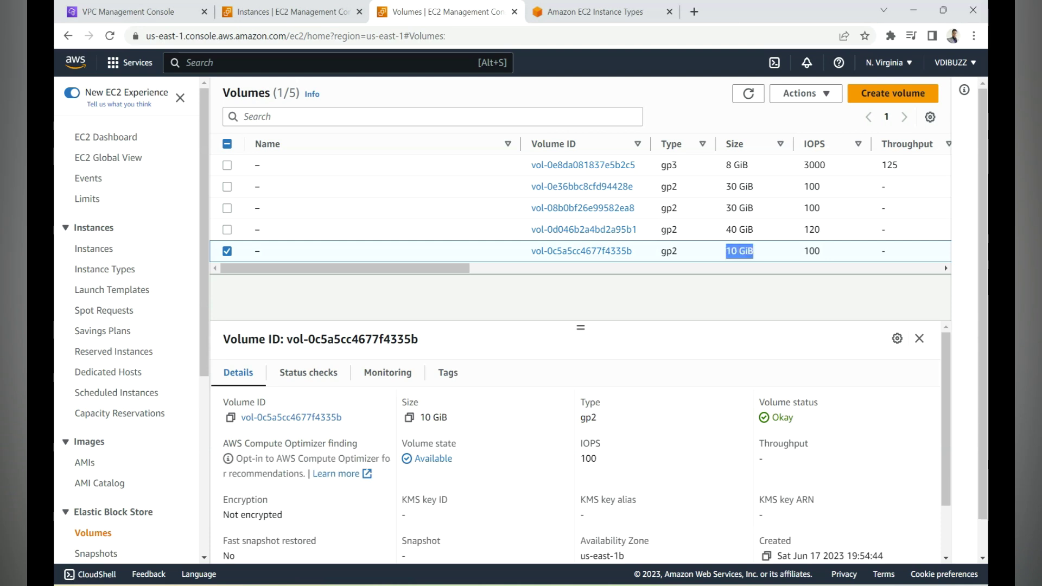
drag(625, 555, 579, 556)
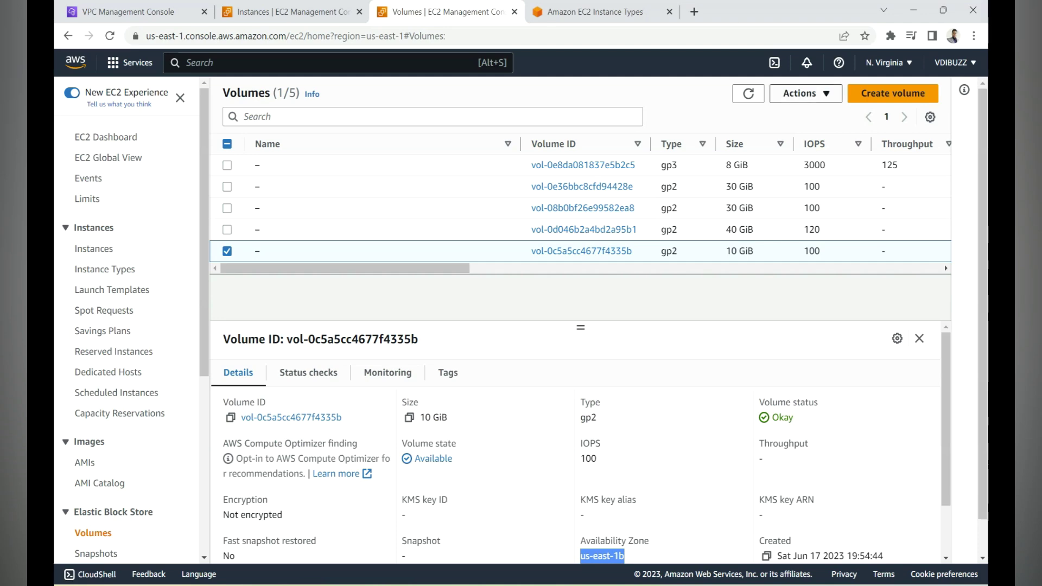
click(806, 92)
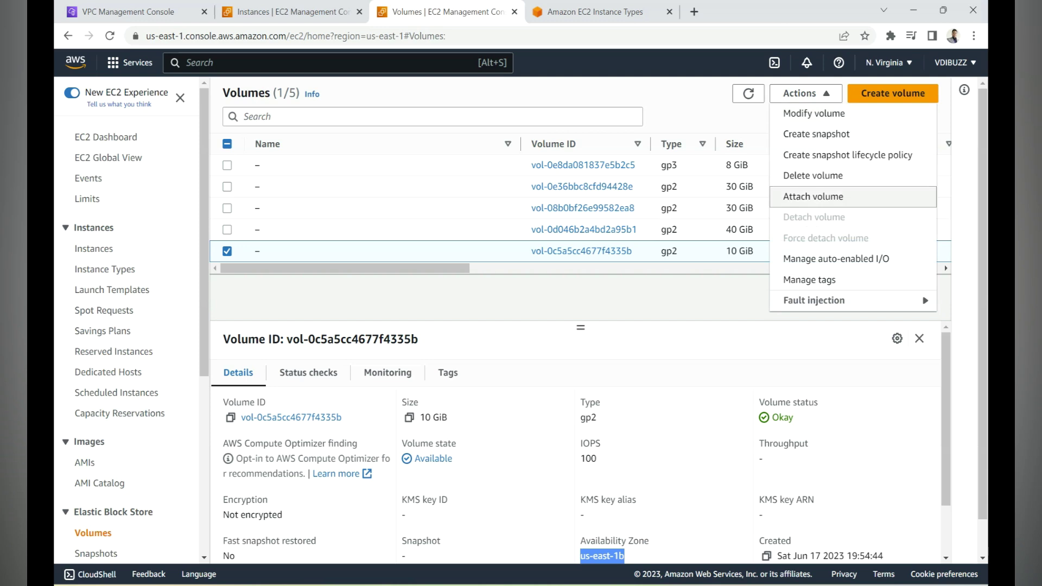
click(813, 197)
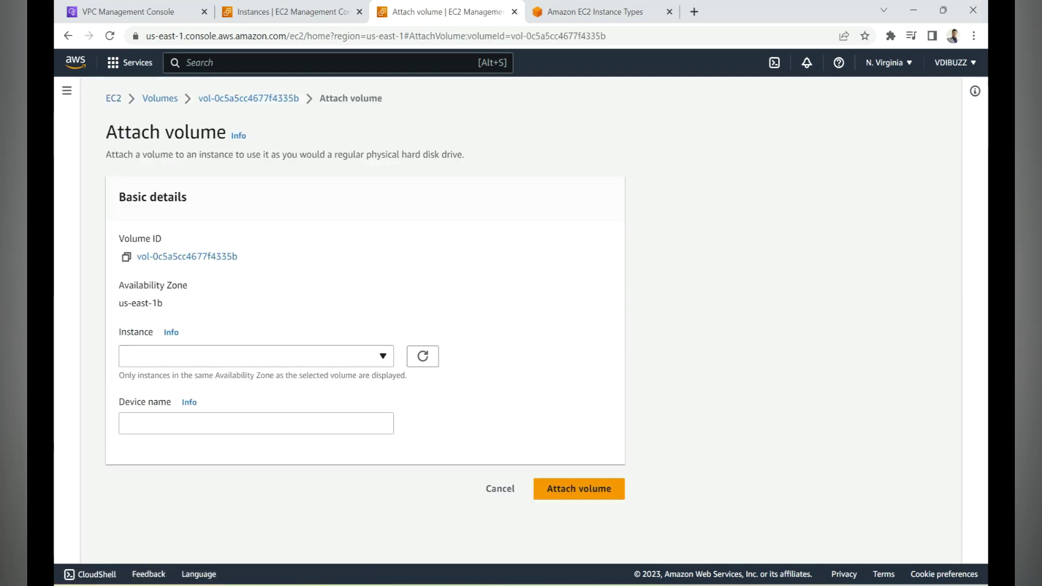
Compare the instance offered for attachment with Demo-VM's instance ID in the instances list
click(255, 356)
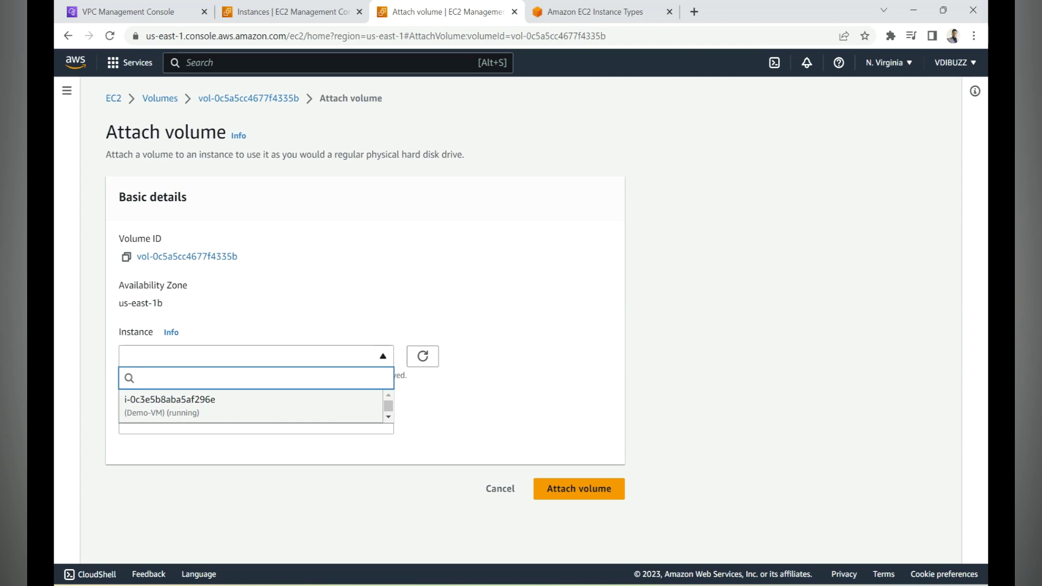
click(288, 11)
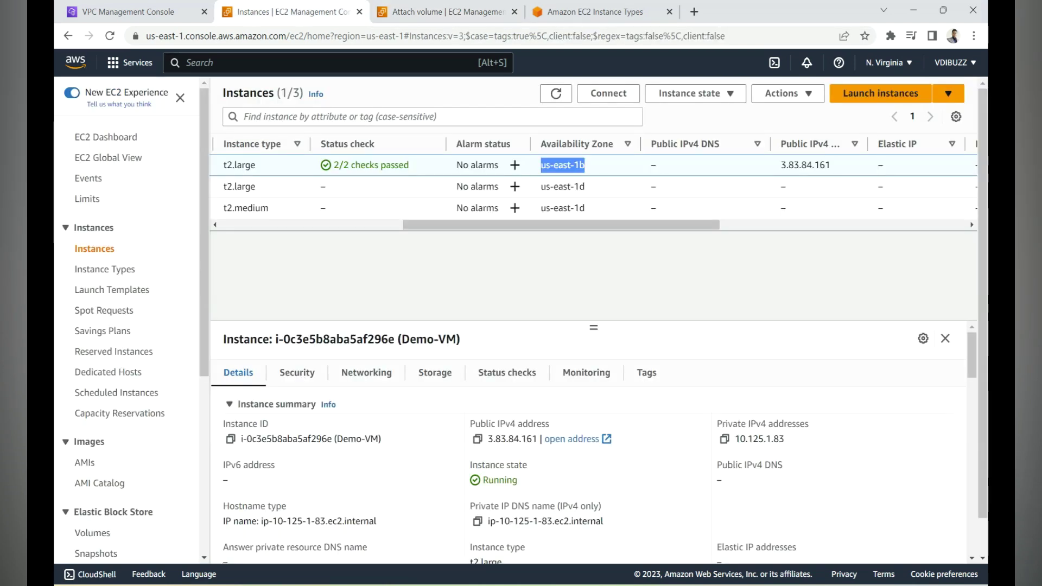
click(309, 224)
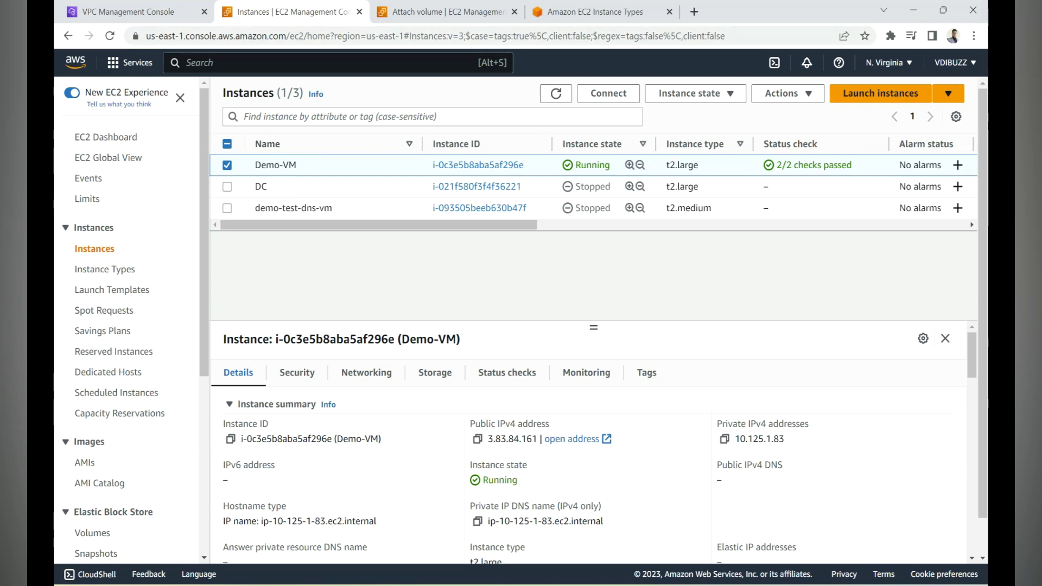
key(ctrl+Tab)
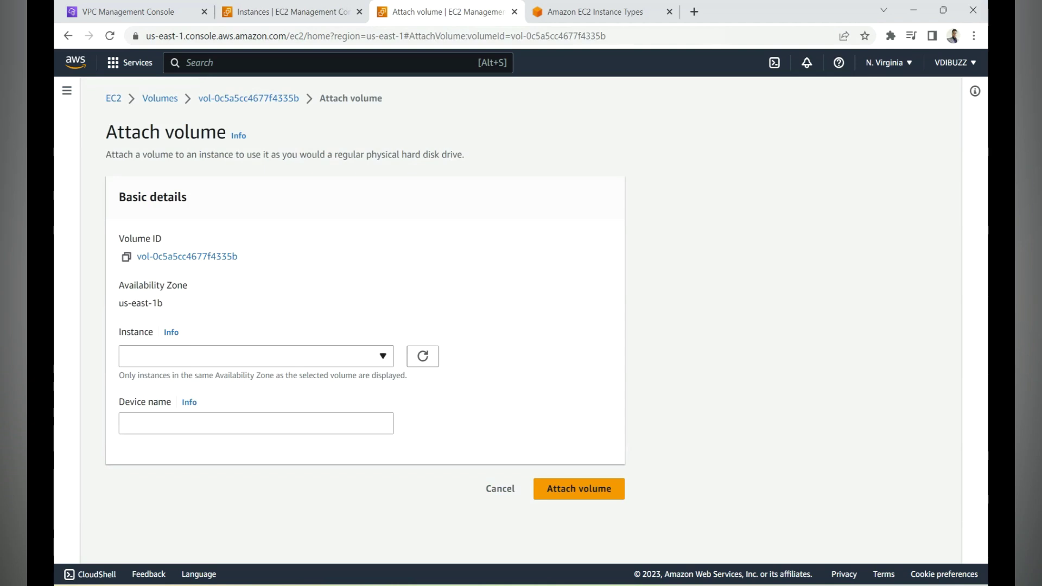
Attach the volume to the Demo-VM instance, keeping the device name xvdf
click(256, 356)
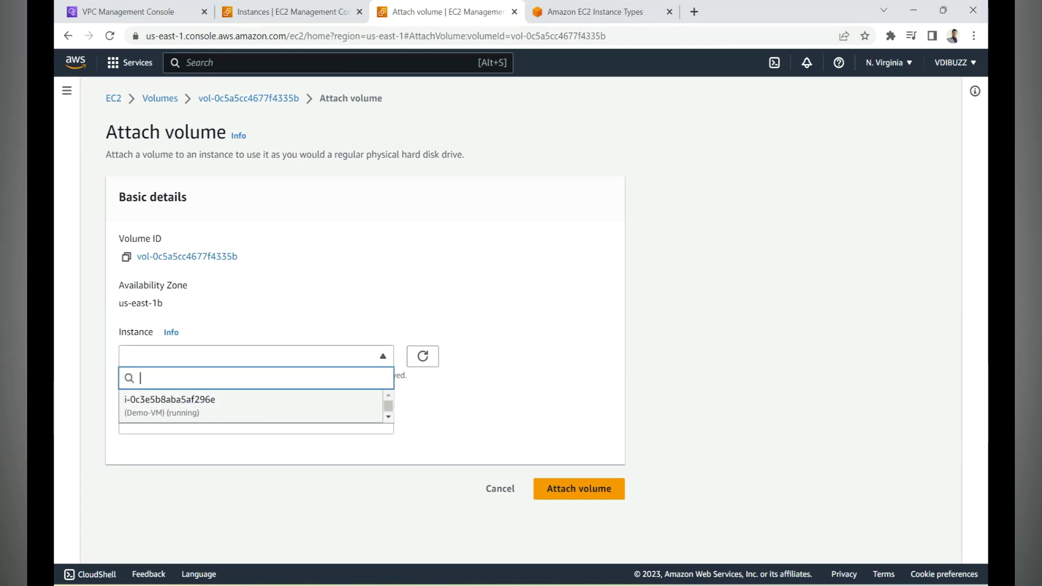
click(250, 406)
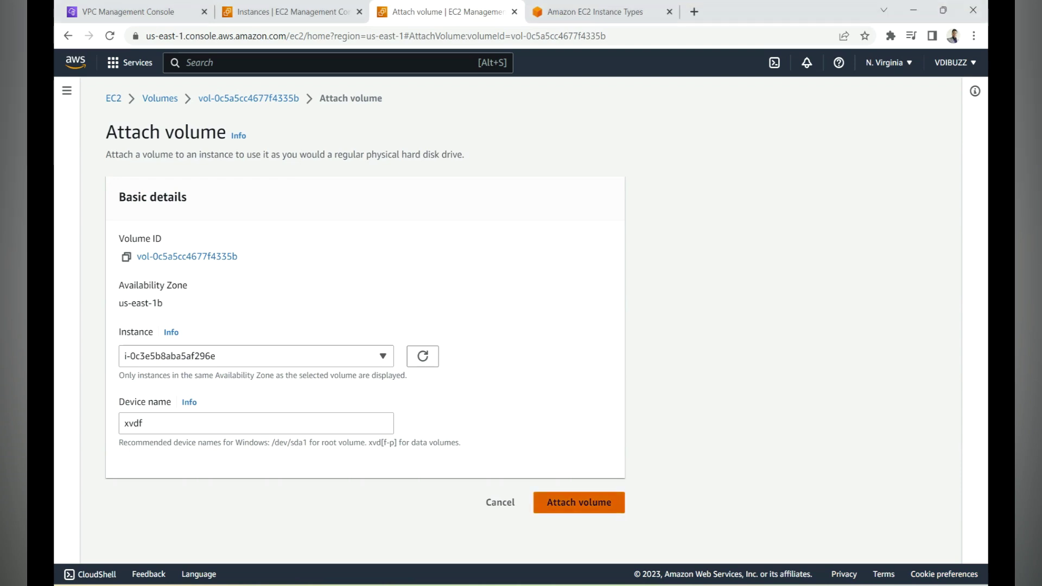
click(579, 502)
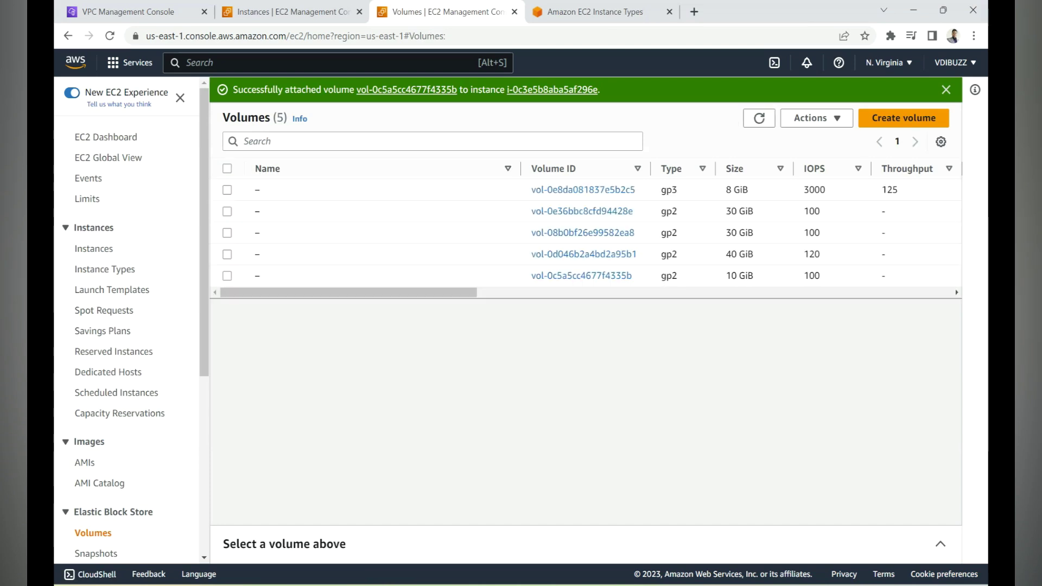
drag(233, 89, 341, 89)
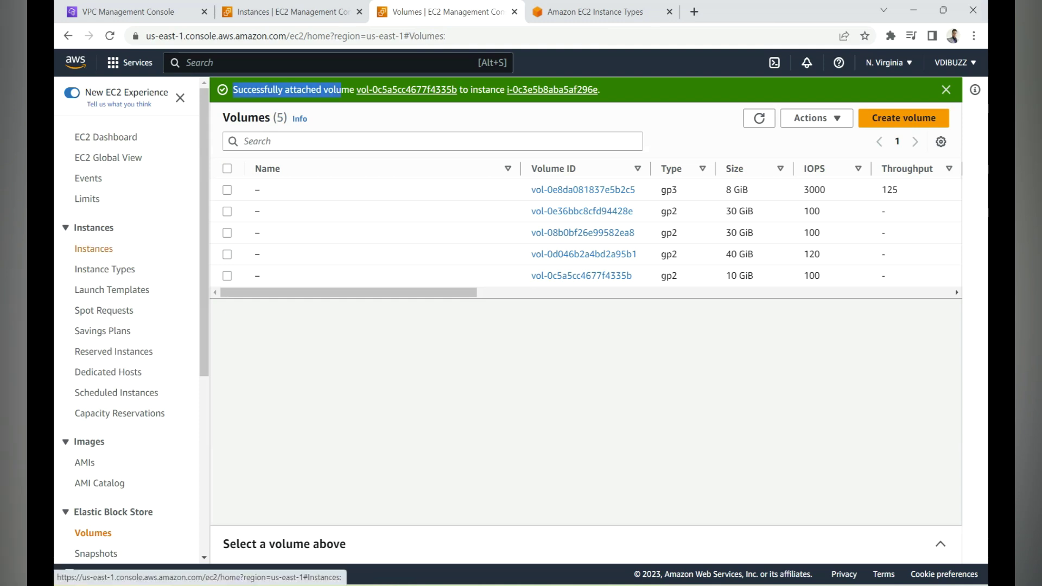
Open Demo-VM's storage details from the instances list and check the sizes of both attached block devices
click(94, 248)
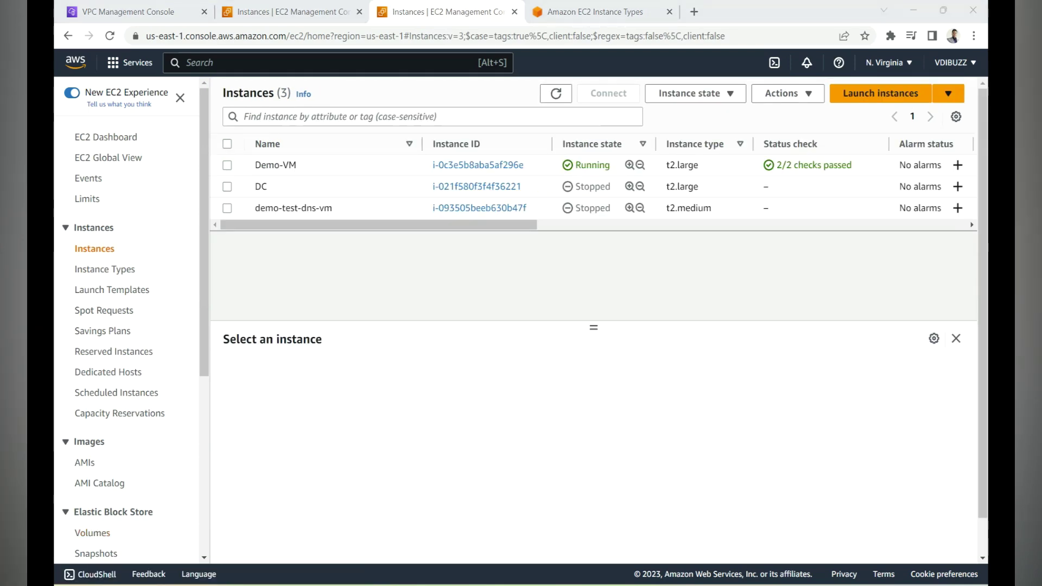
click(227, 165)
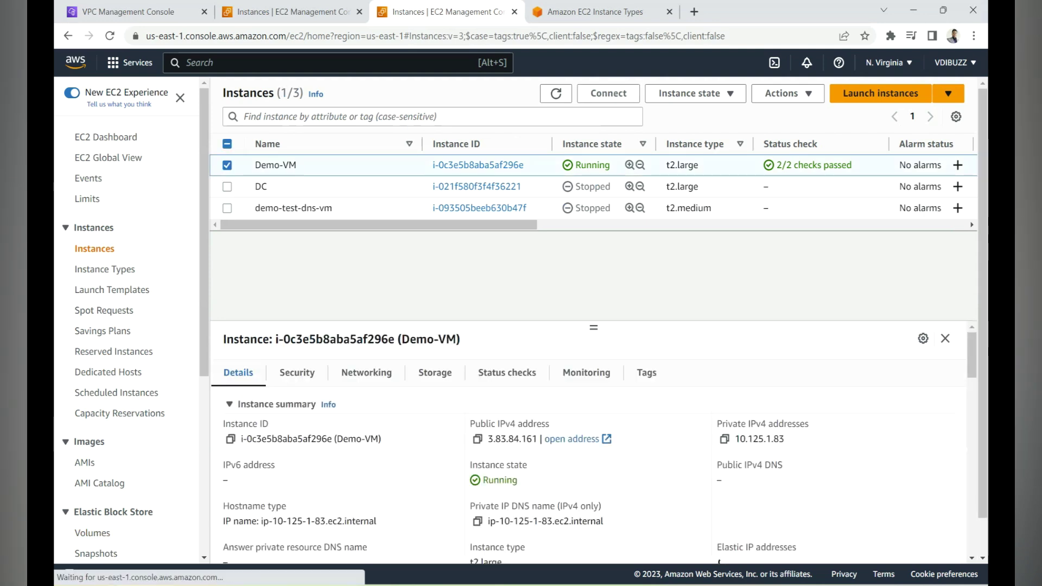
click(434, 373)
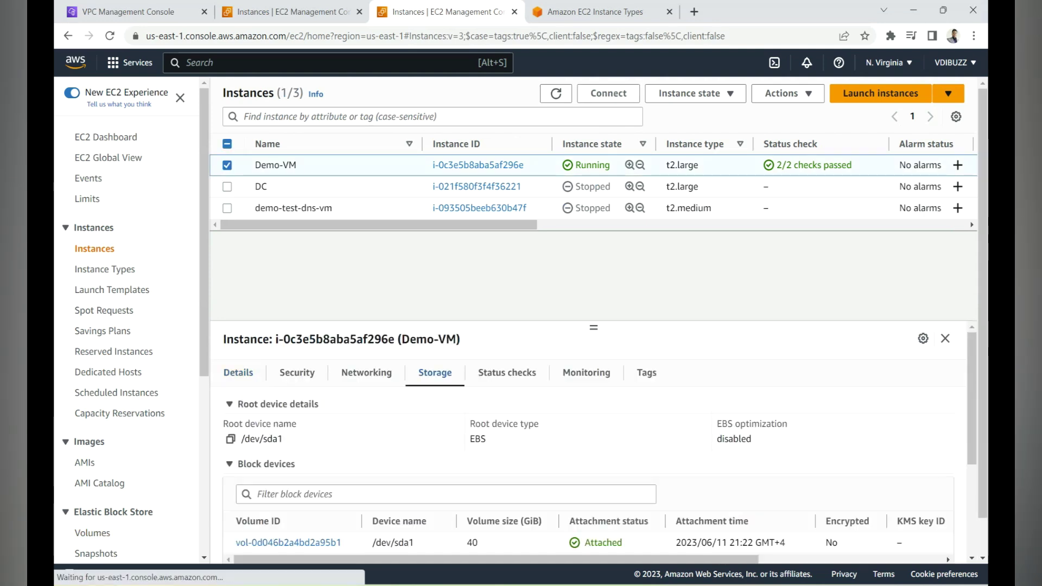
scroll(593, 451, down, 3)
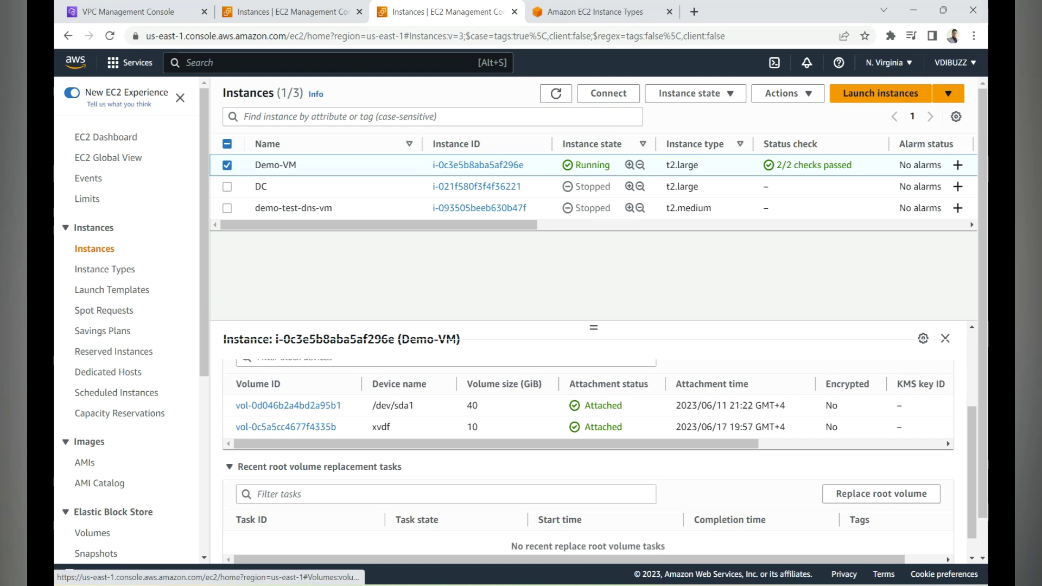
double_click(472, 405)
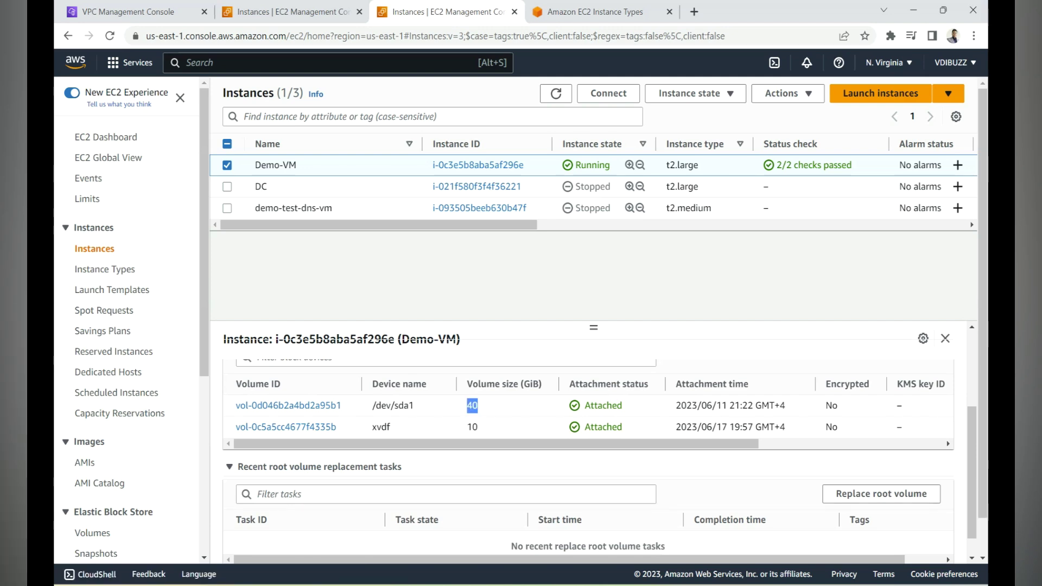
drag(479, 427, 466, 427)
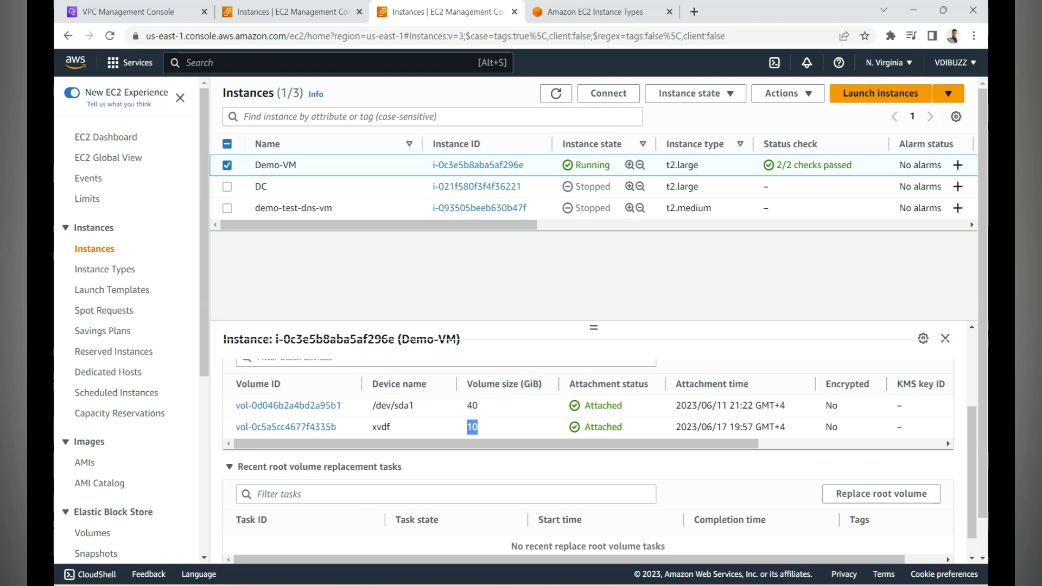
Switch to the Demo-VM remote desktop session, refresh This PC to check its drives, and minimize File Explorer
key(alt+Tab)
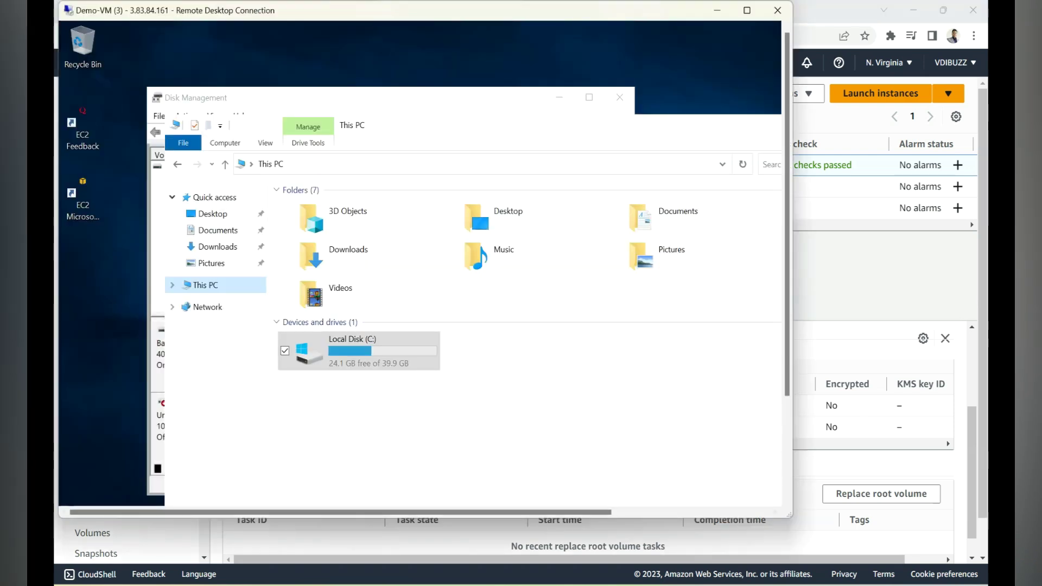
right_click(440, 374)
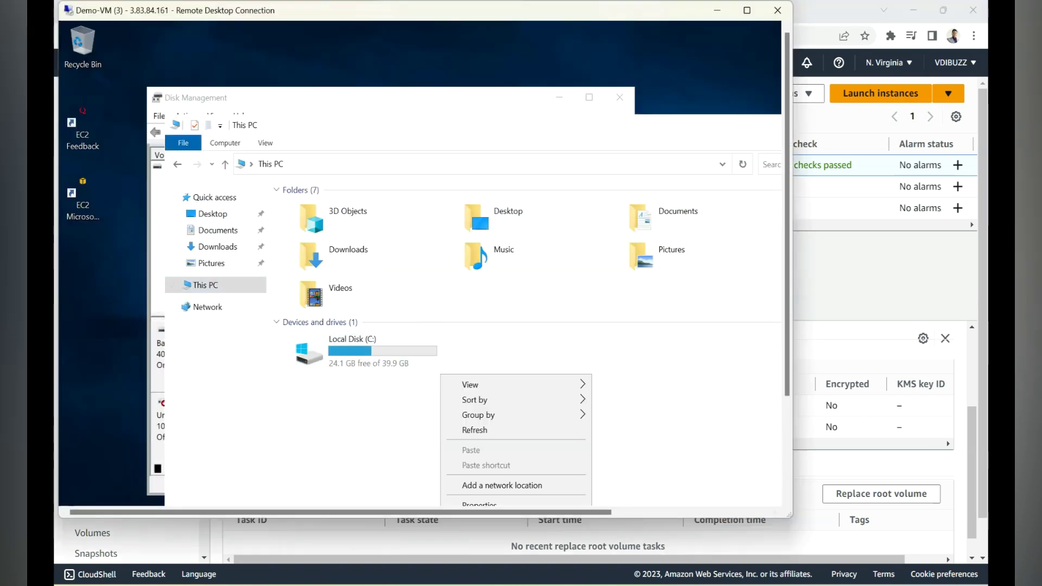
click(474, 430)
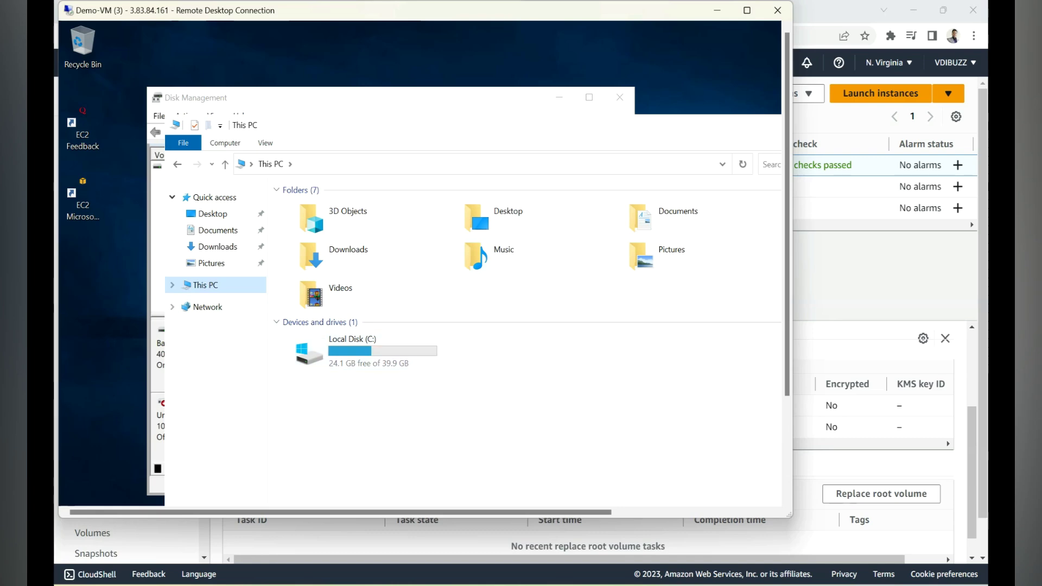
drag(488, 125, 405, 127)
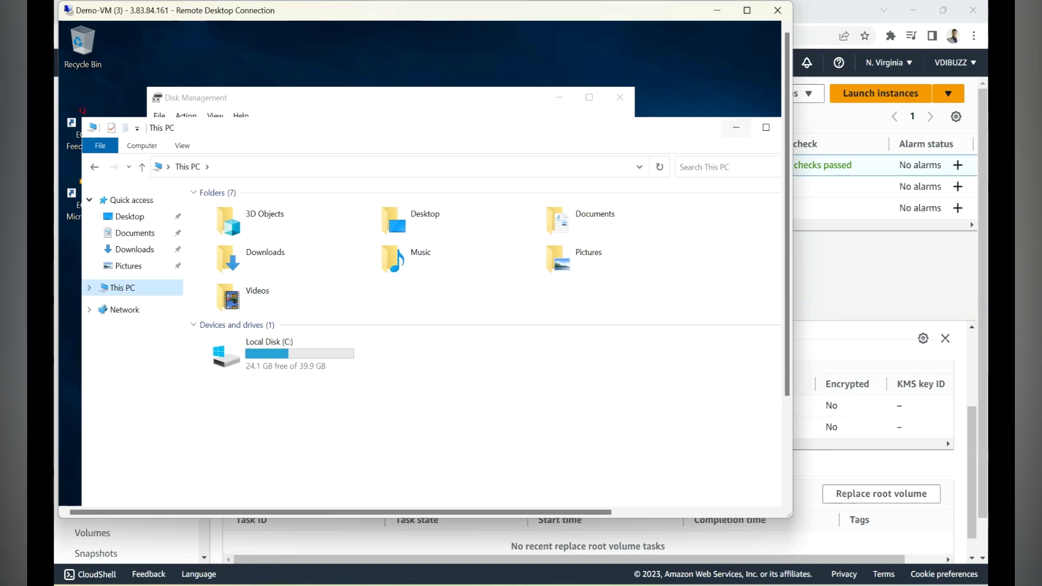
click(736, 127)
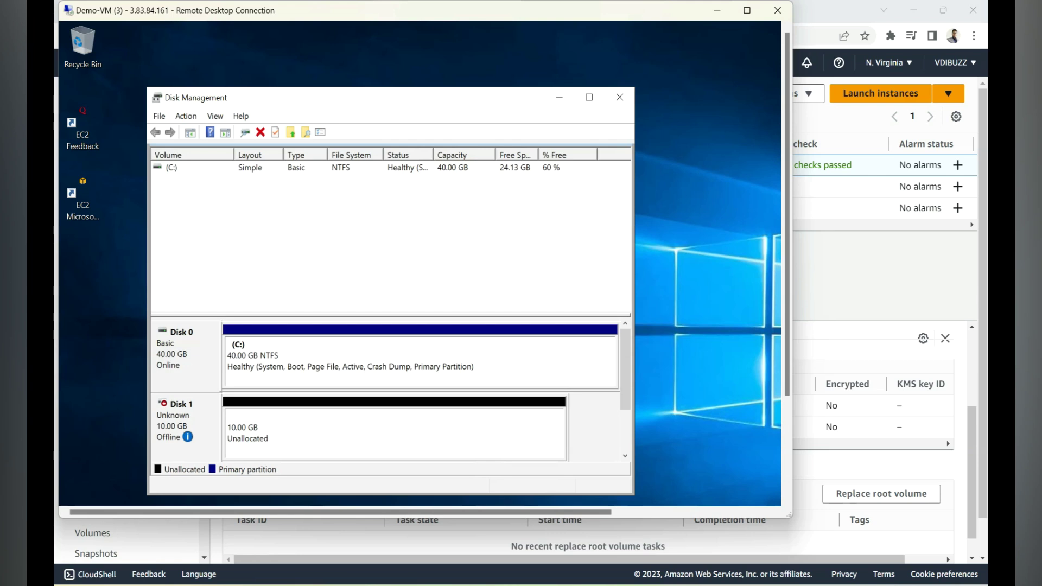
Bring the offline 10 GB Disk 1 online in Disk Management
right_click(255, 424)
drag(787, 217, 787, 268)
key(Escape)
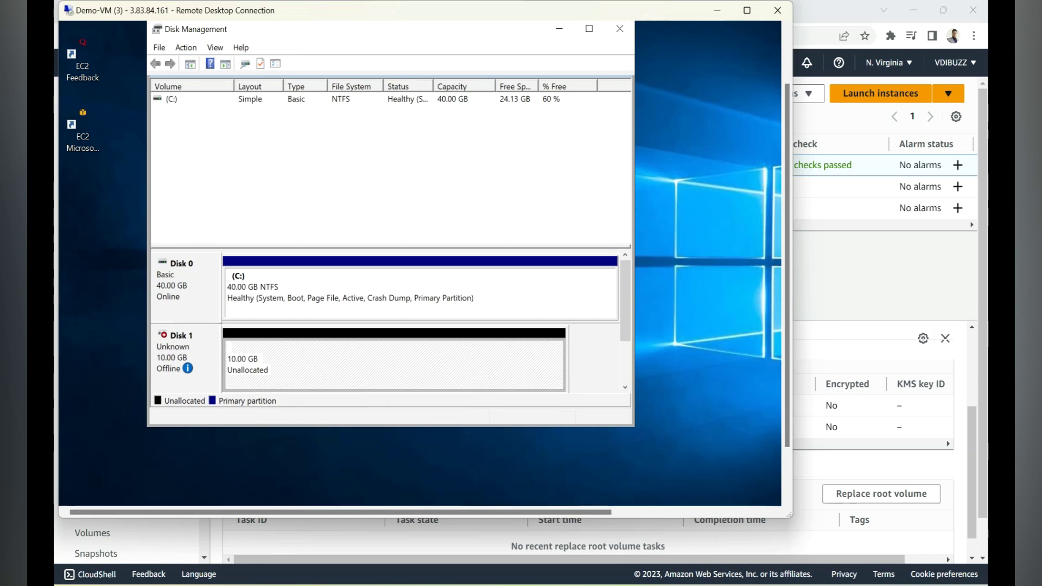
right_click(189, 352)
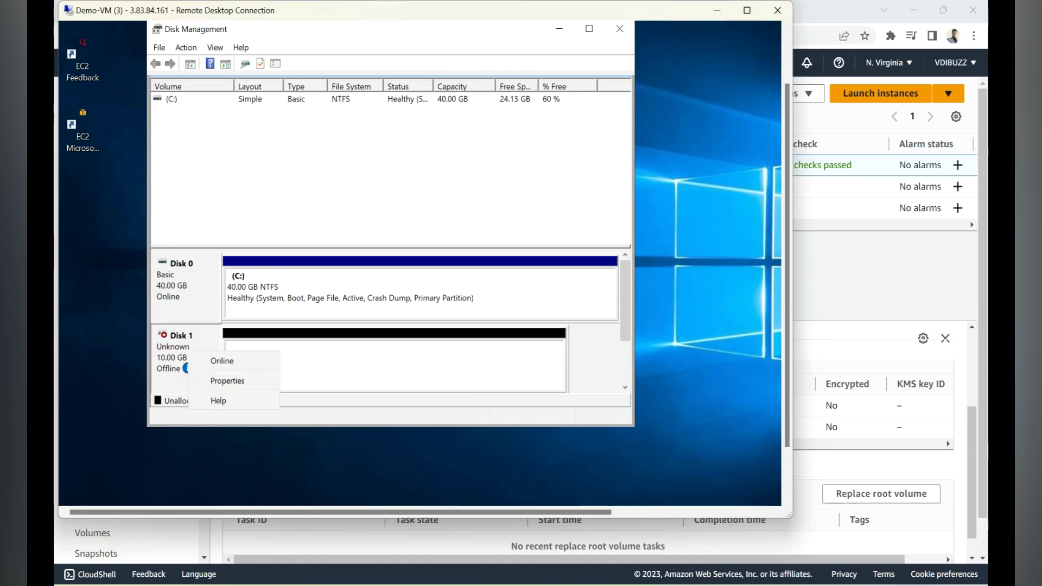
click(222, 361)
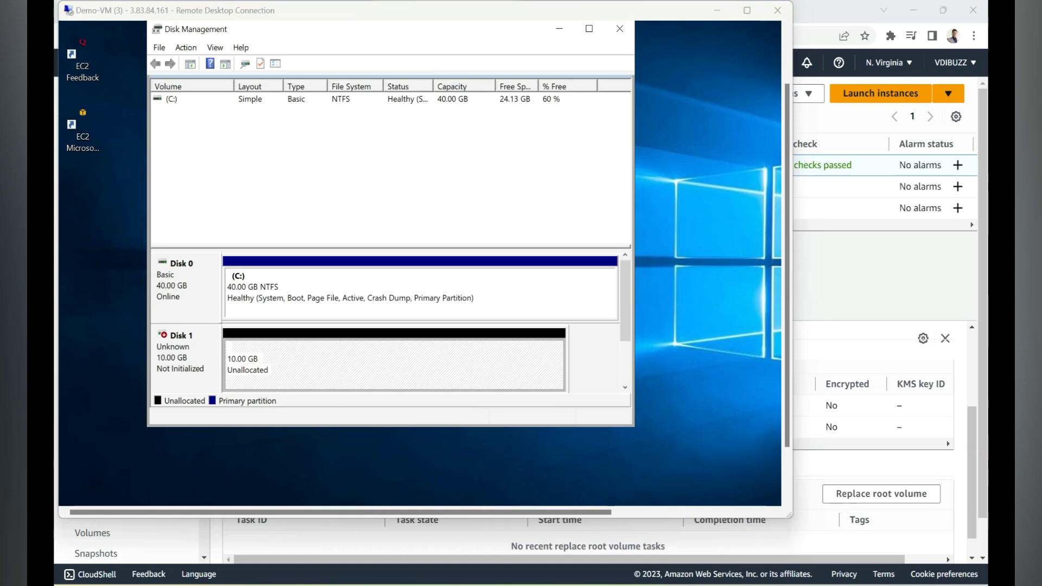
Initialize Disk 1 with the MBR (Master Boot Record) partition style
right_click(196, 355)
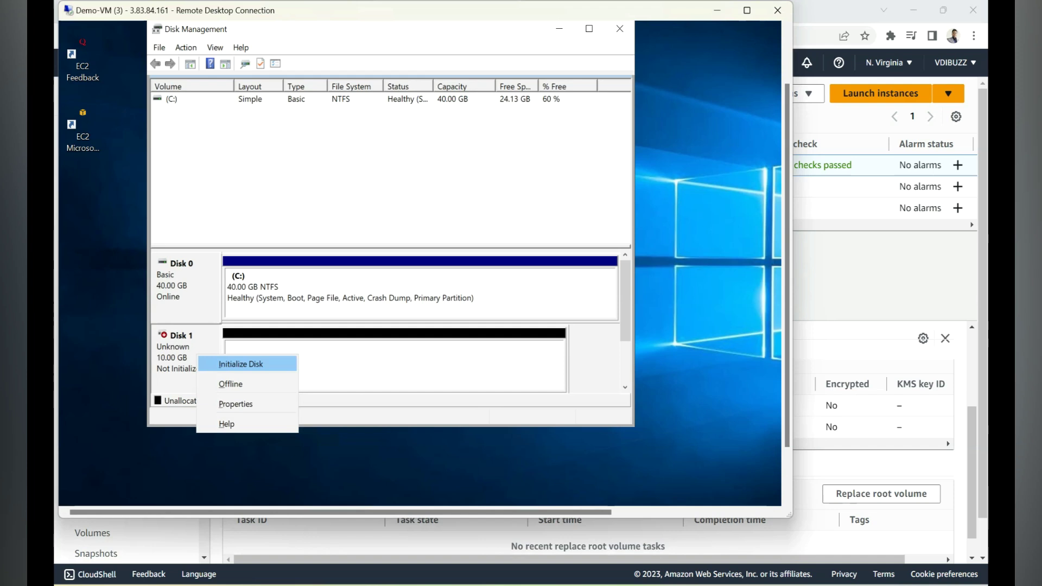
click(241, 364)
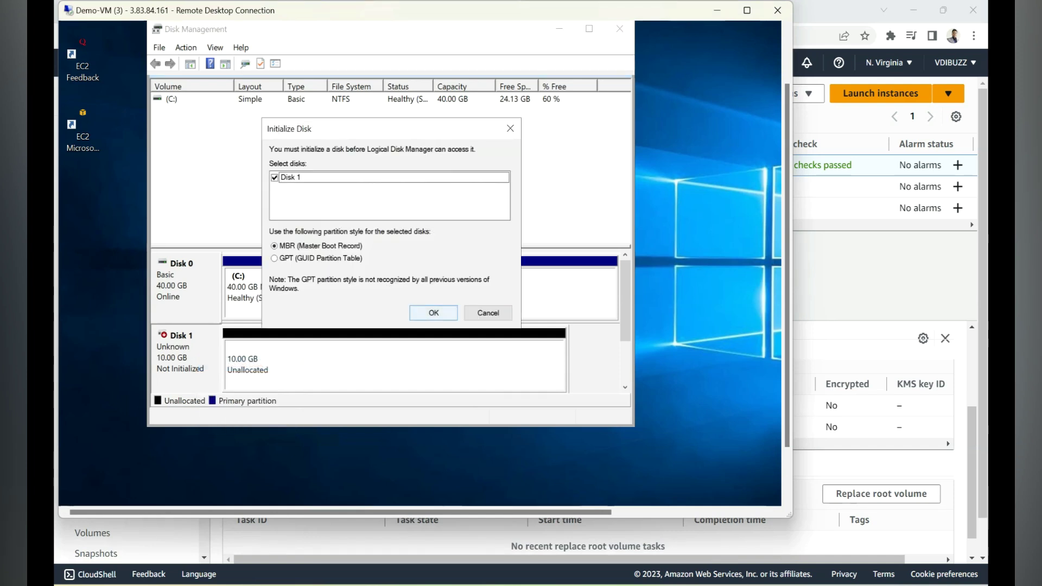
click(434, 312)
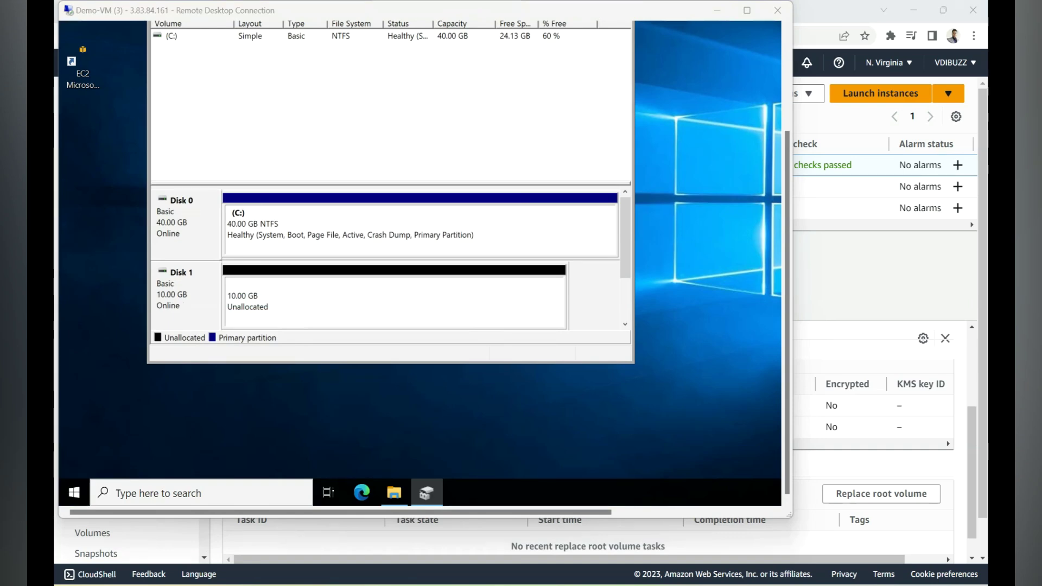
Create a 10237 MB simple volume on Disk 1 with drive letter D, quick-formatted as NTFS and labelled New Volume
click(393, 302)
right_click(278, 300)
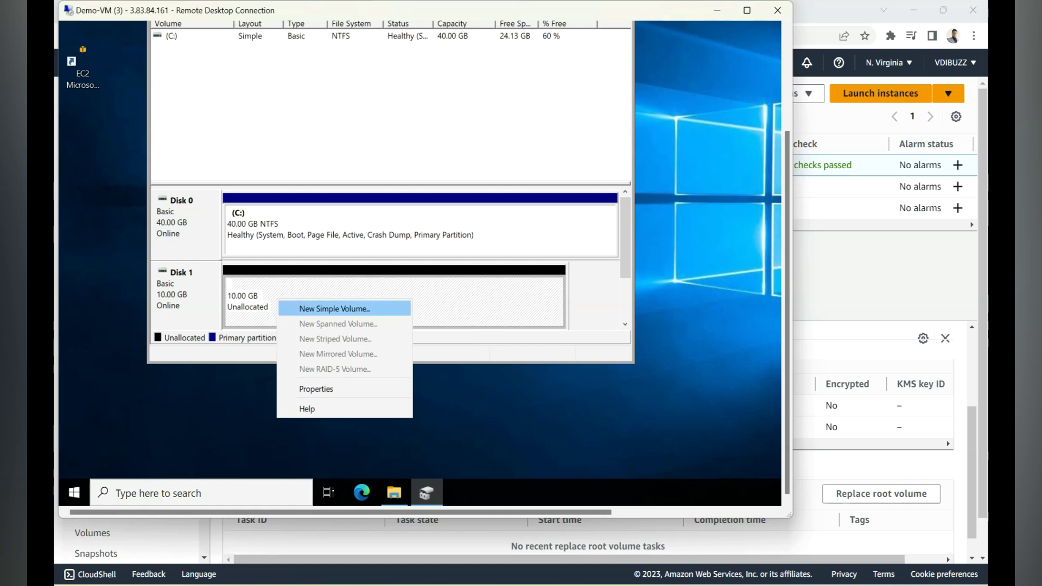
click(335, 308)
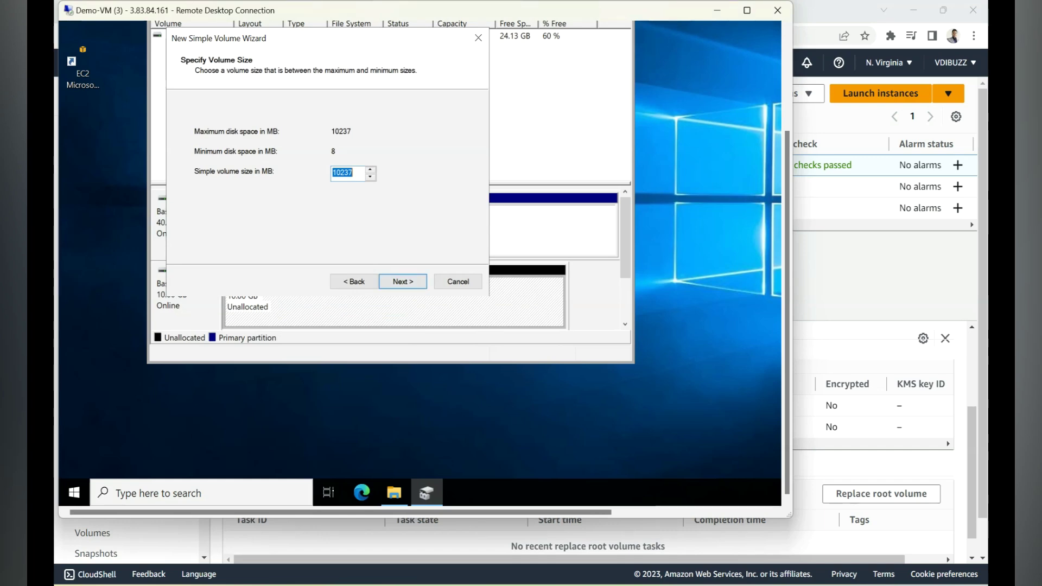
click(403, 281)
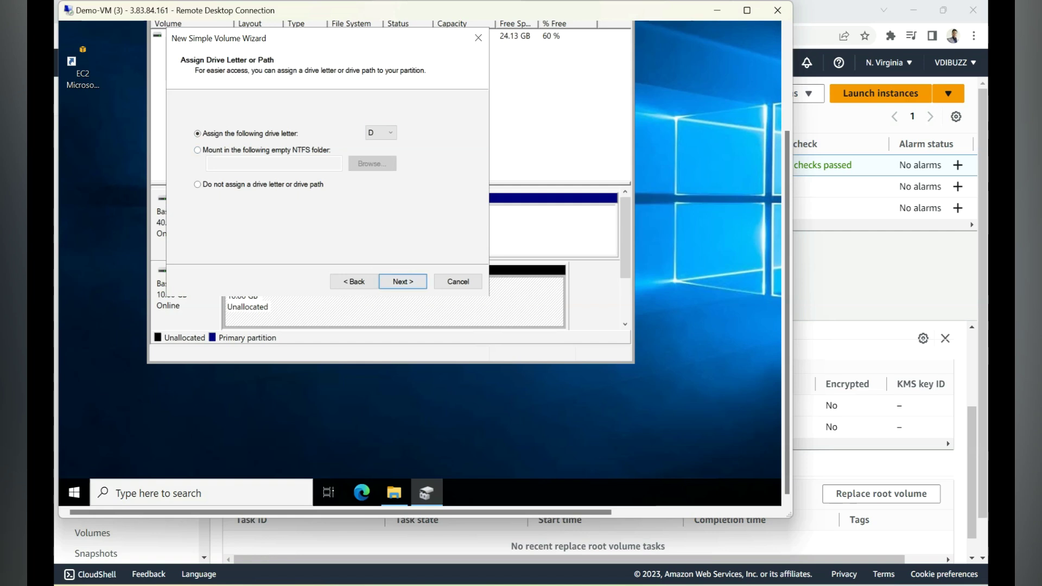
click(403, 281)
click(402, 281)
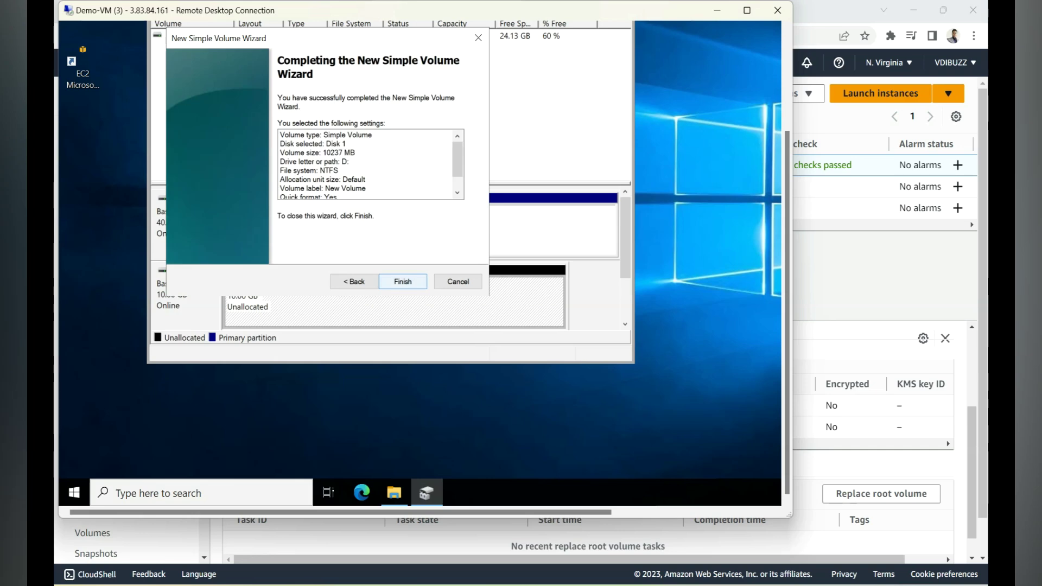
click(403, 281)
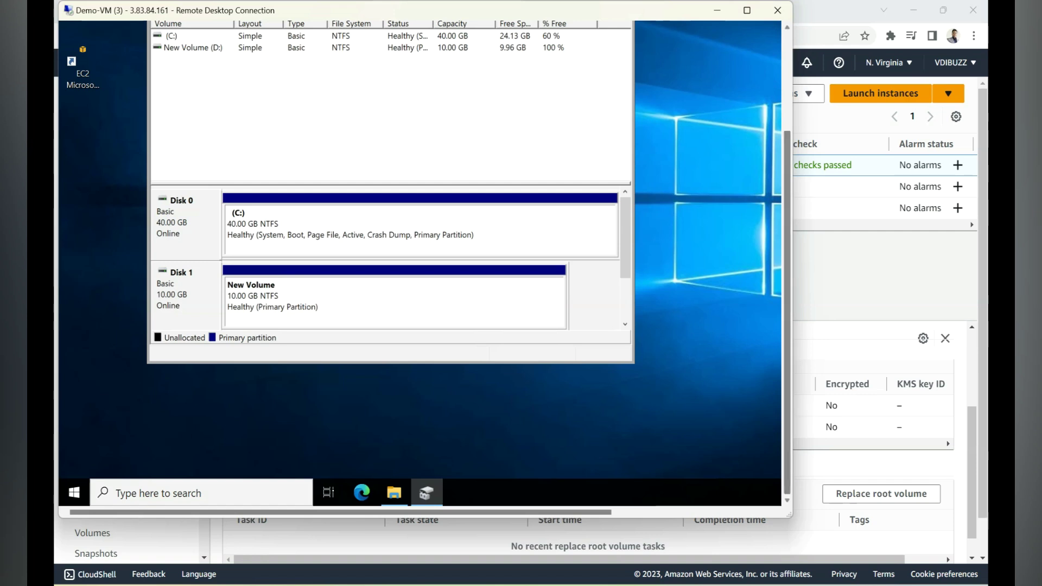
Review the C: and D: volumes in Disk Management and check the drives listed under This PC in File Explorer
drag(786, 312, 786, 289)
click(171, 66)
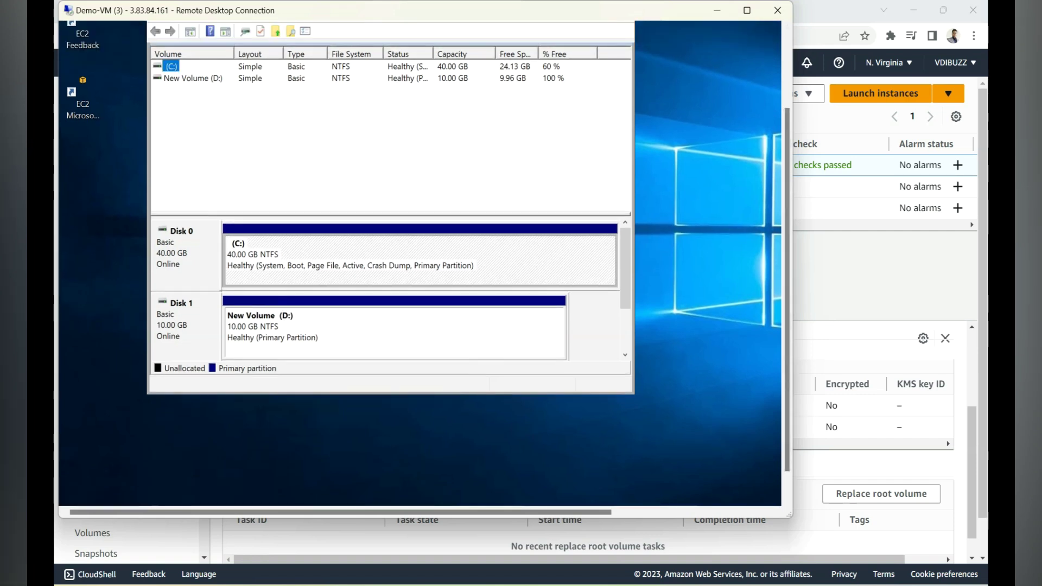
click(191, 77)
drag(786, 312, 786, 334)
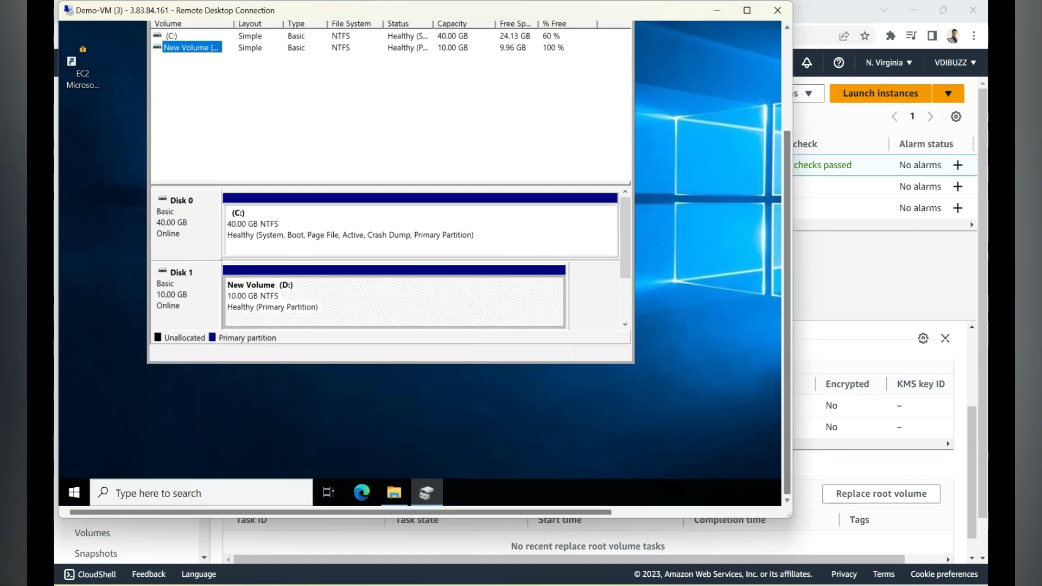
click(394, 492)
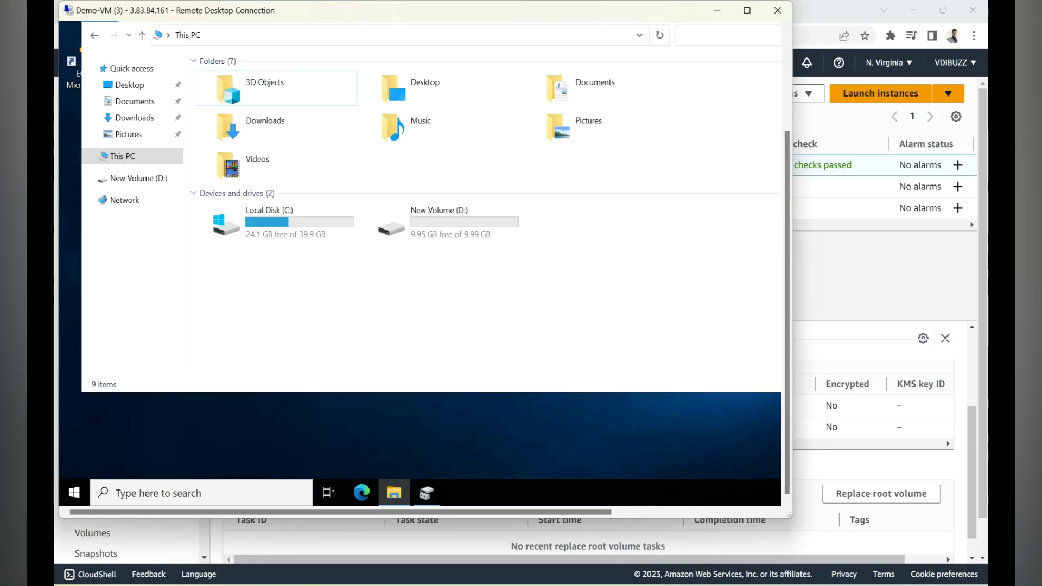